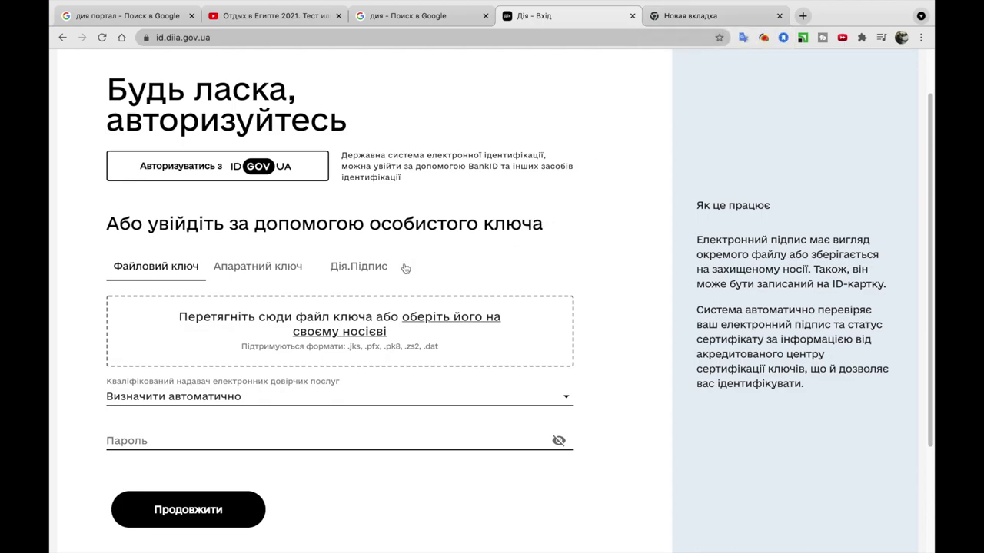
Bring up a new Google tab while the Diia key-file sign-in page stays open
mouse_move(701, 26)
Search Google for 'приват24' in the new tab and open the Privat24 internet bank
left_click(677, 17)
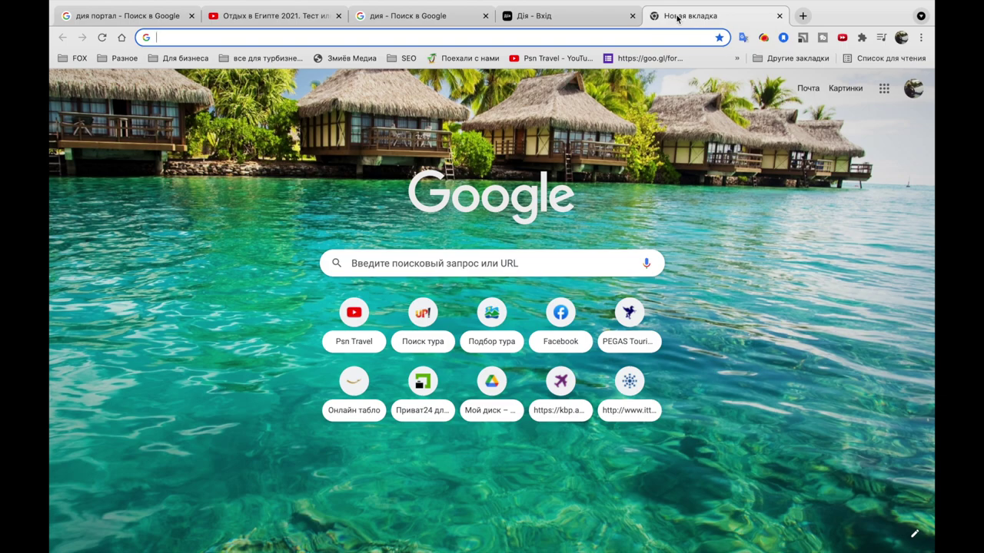
left_click(497, 40)
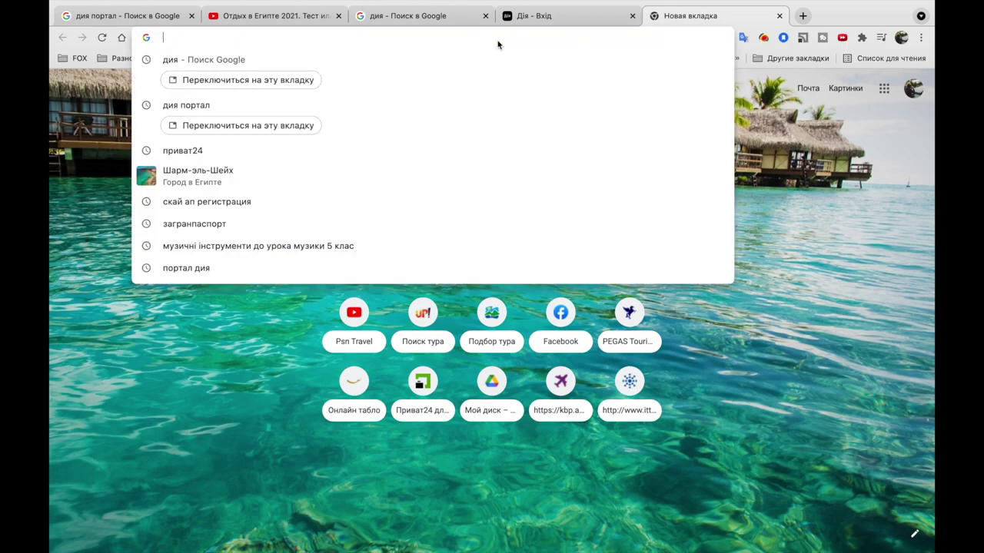
type("приват24")
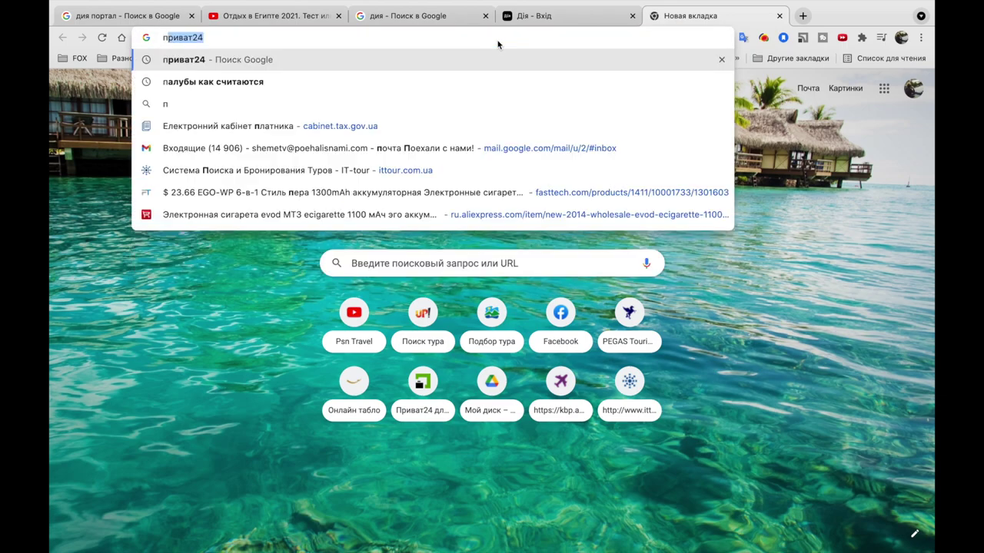
left_click(340, 62)
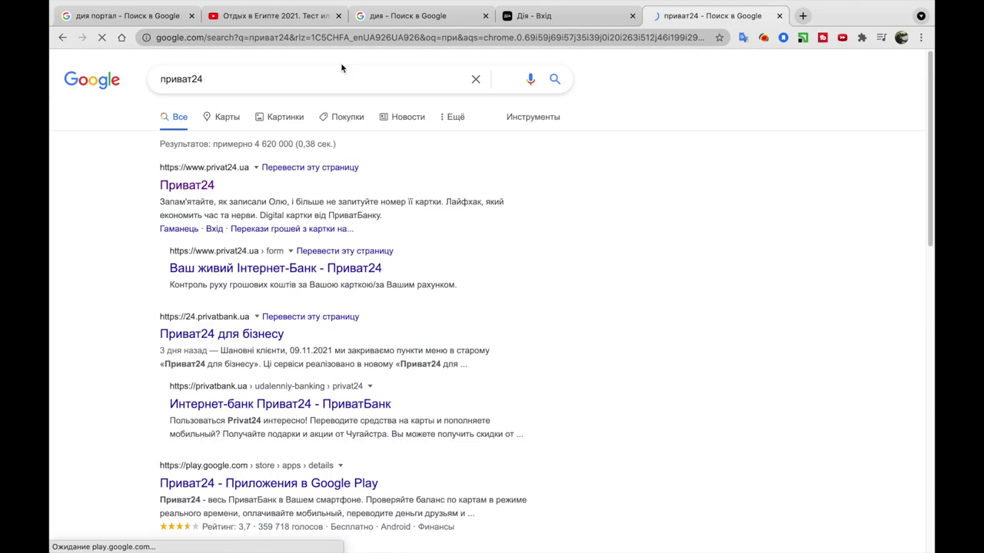
left_click(206, 184)
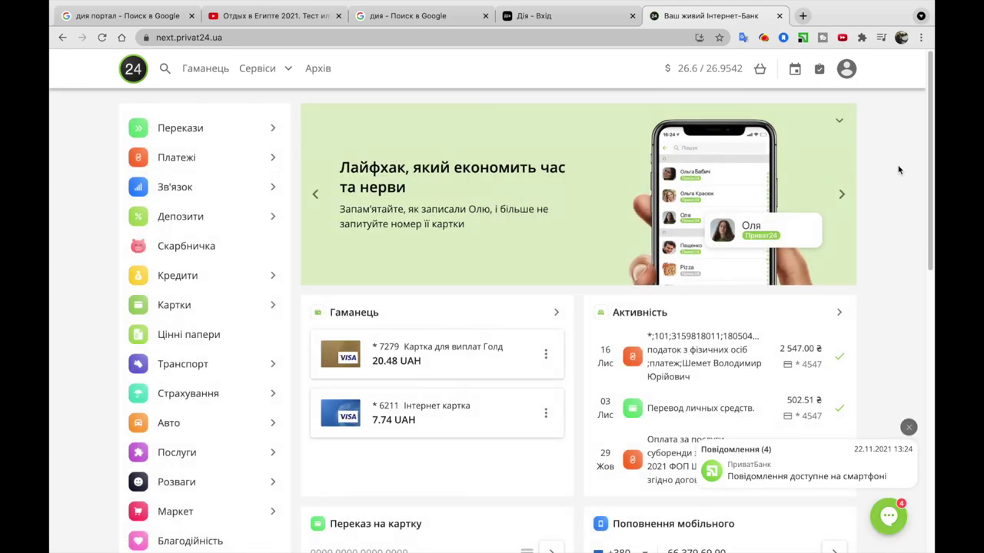
Switch Privat24 to its old dashboard version from the profile menu and reload the page
left_click(847, 70)
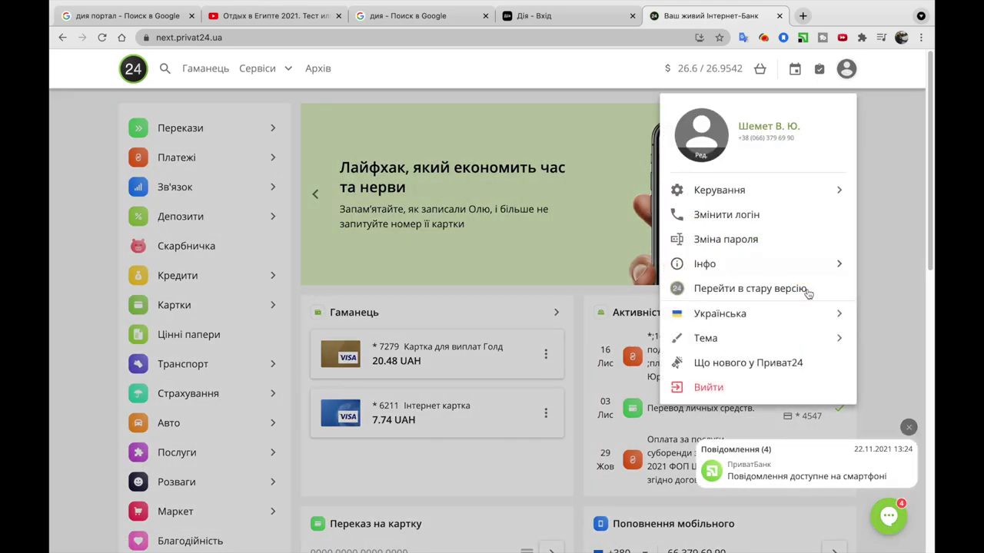
left_click(752, 296)
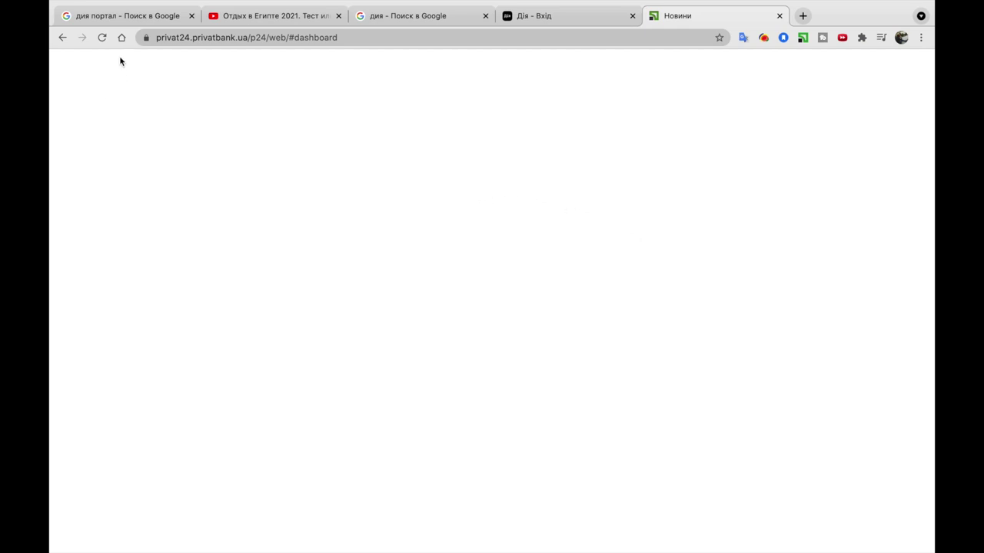
left_click(100, 38)
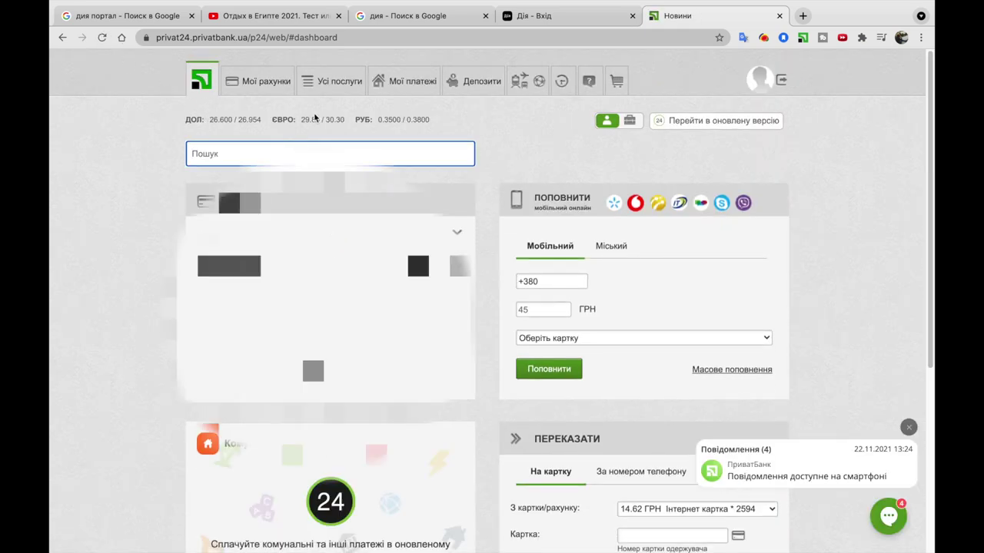
Go to Усі послуги → БІЗНЕС and open 'Завантажити сертифікат' under Електронний цифровий підпис
left_click(340, 81)
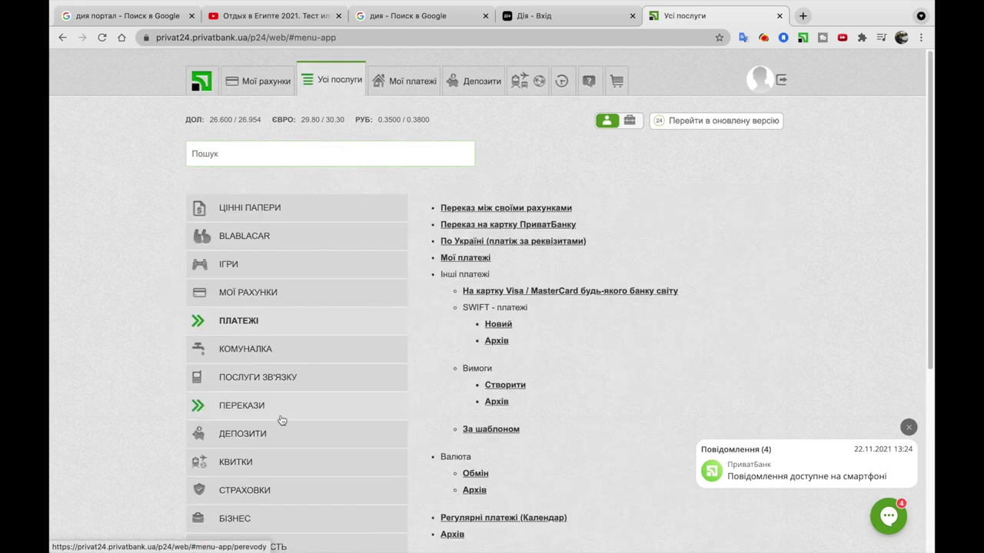
scroll(282, 420, "down", 5)
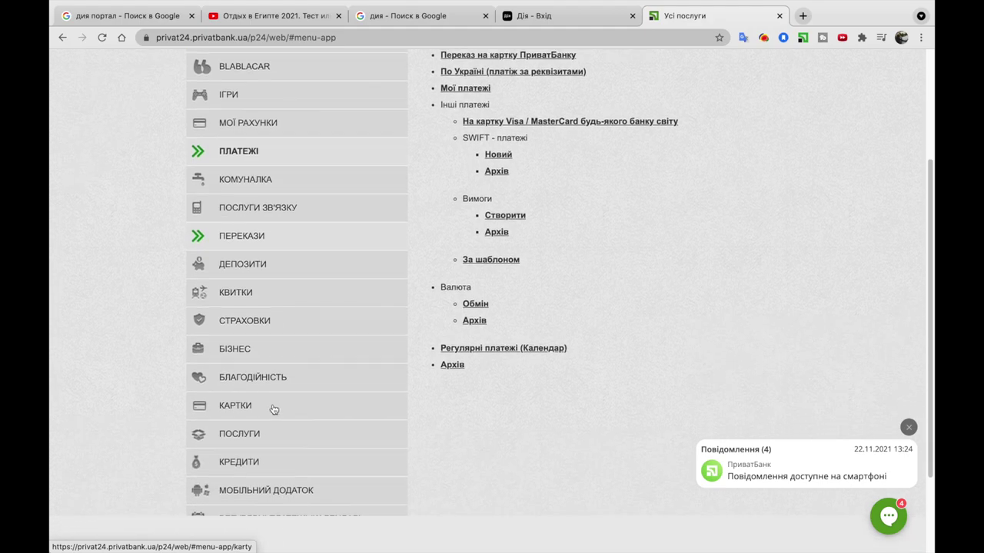
left_click(254, 358)
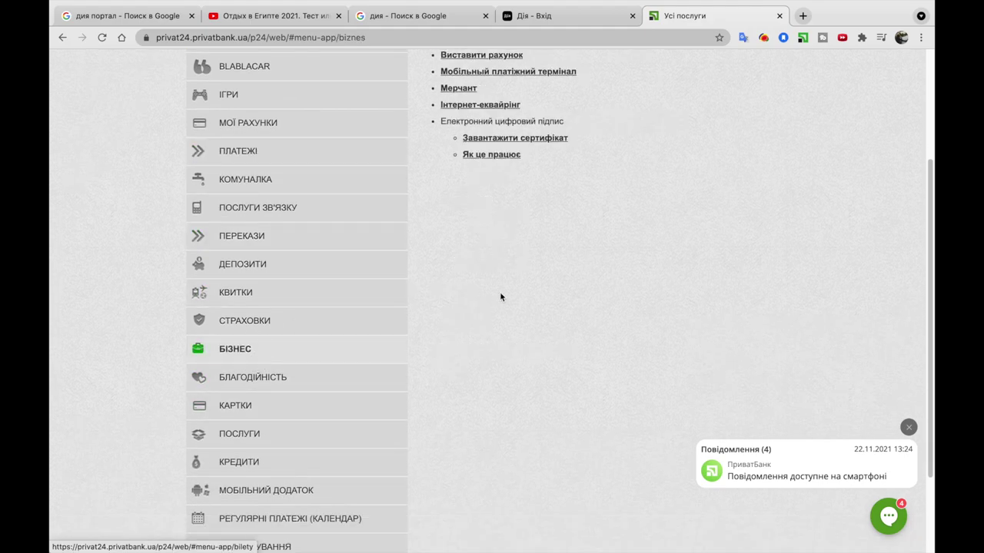
scroll(615, 275, "up", 2)
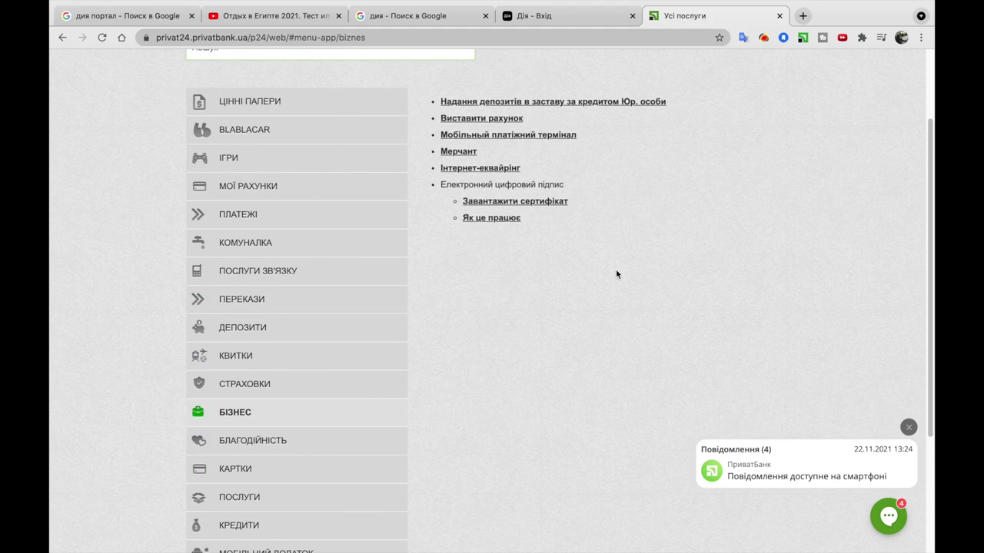
left_click(537, 205)
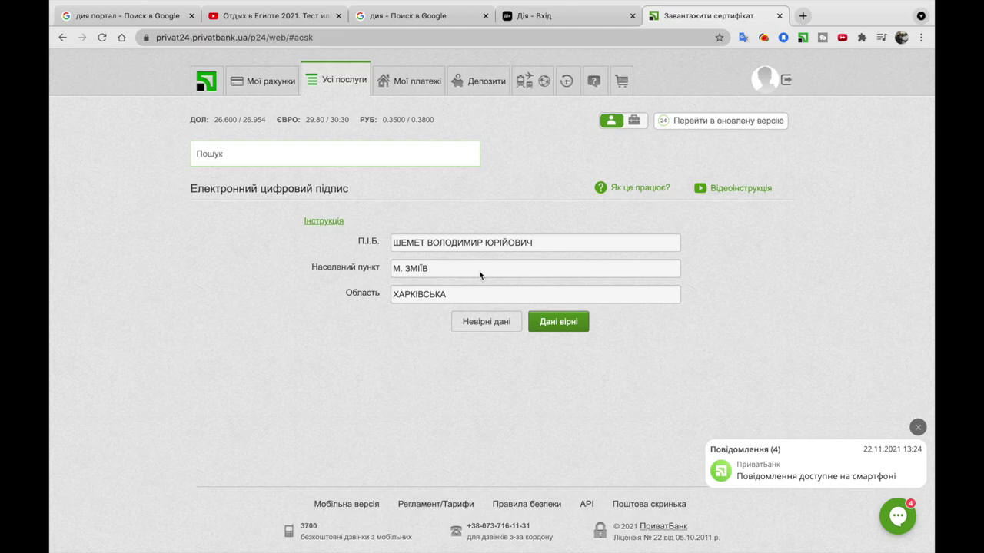
Confirm the personal details as correct and enter a new key-storage password in both fields
left_click(559, 322)
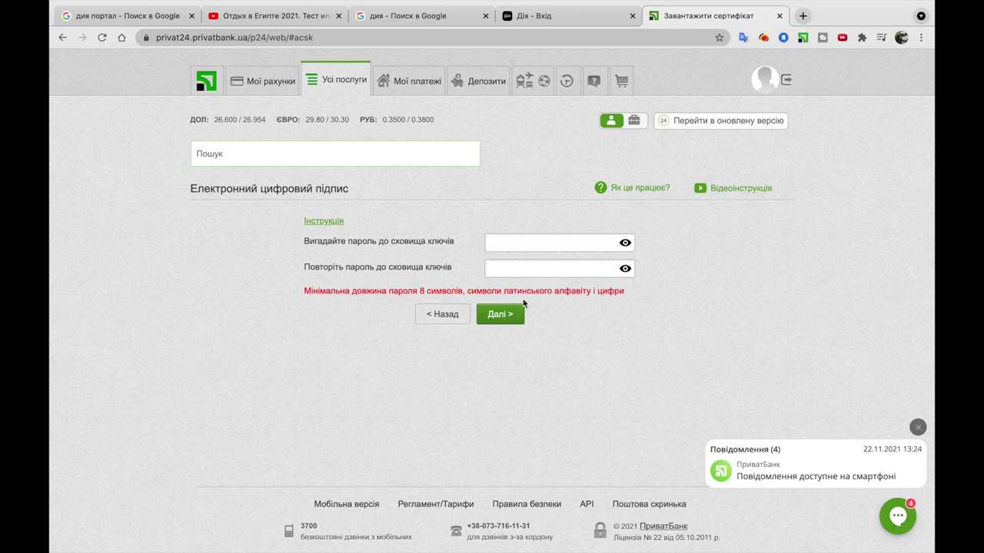
left_click(553, 244)
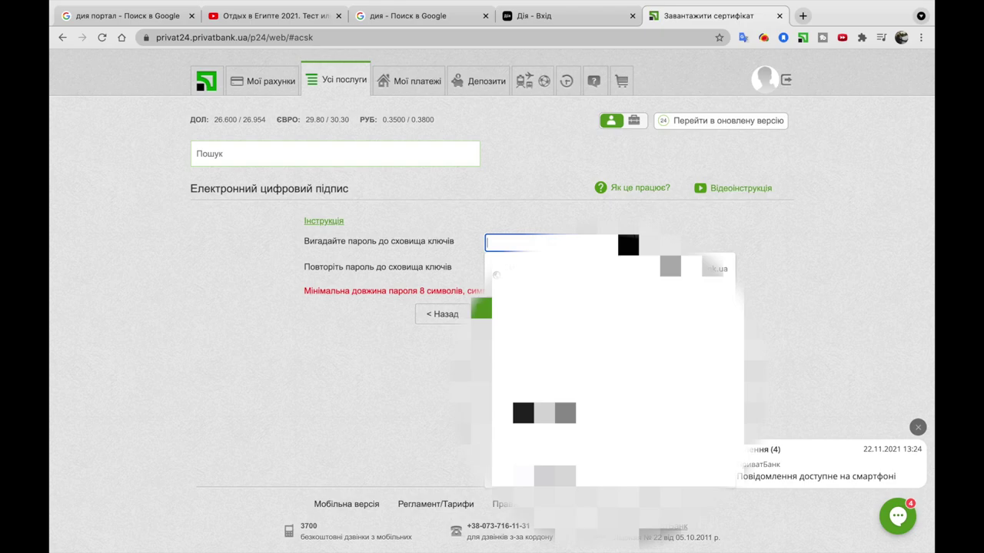
type("••••••••")
key("Escape")
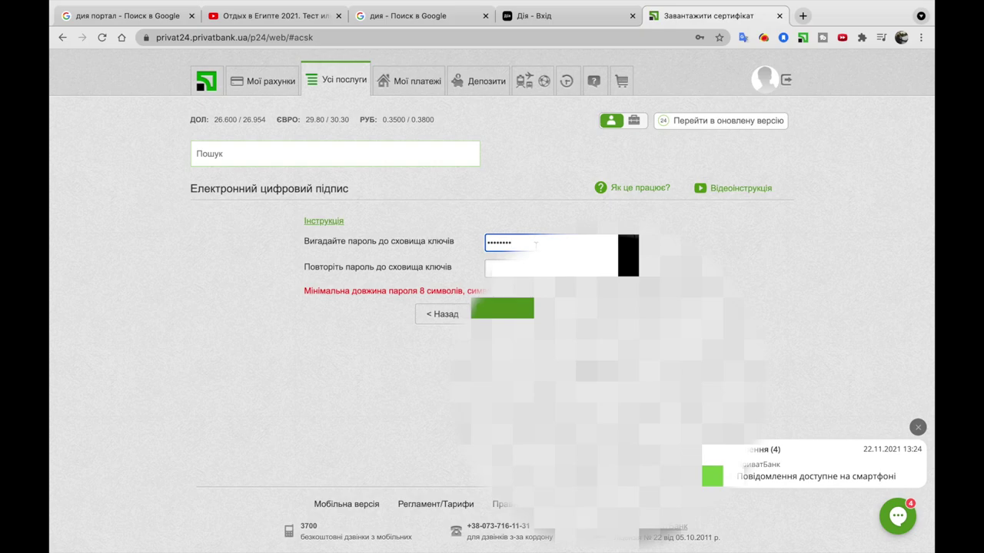
type("••••")
key("Tab")
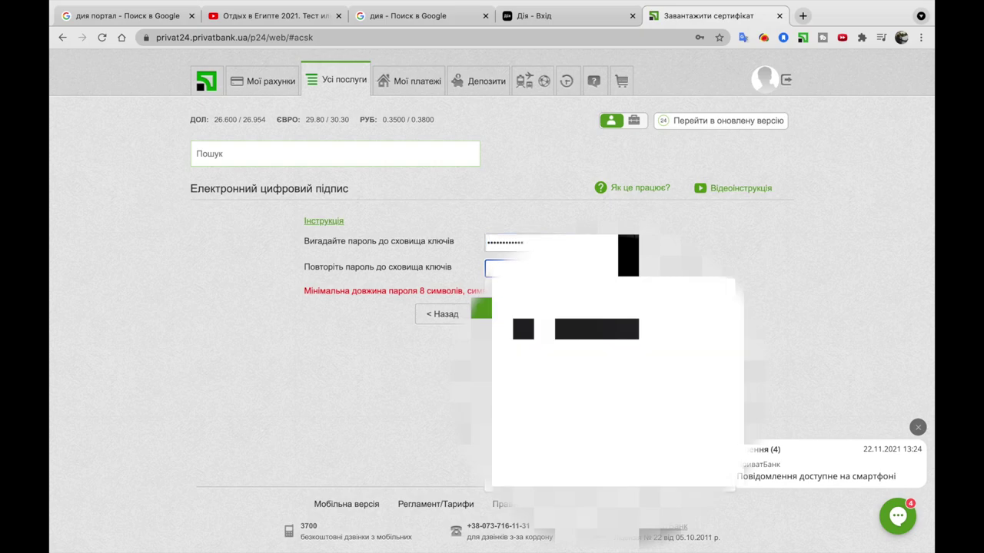
key("Escape")
type("••••••••")
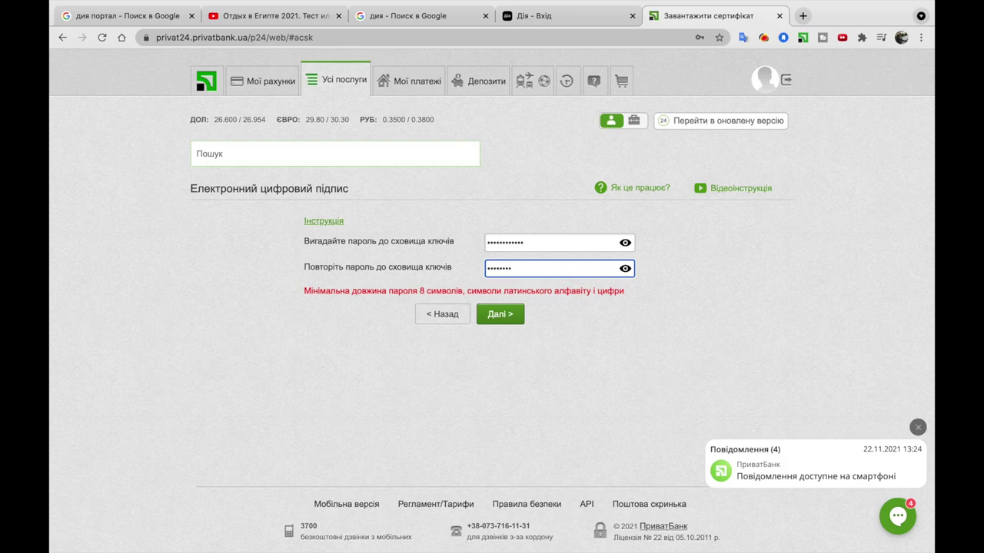
type("••••")
Submit the password, enter the SMS verification code, accept the banking terms and continue
left_click(504, 322)
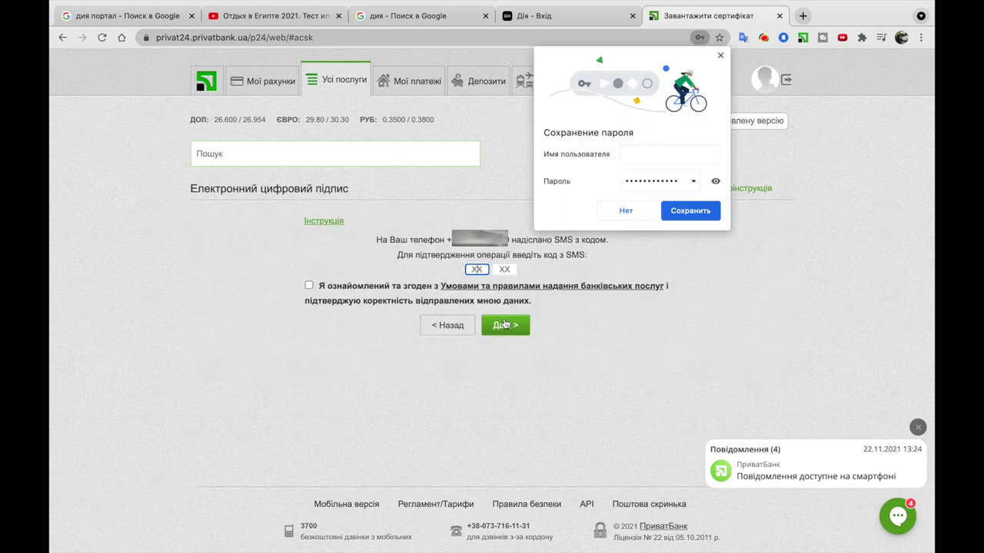
left_click(621, 263)
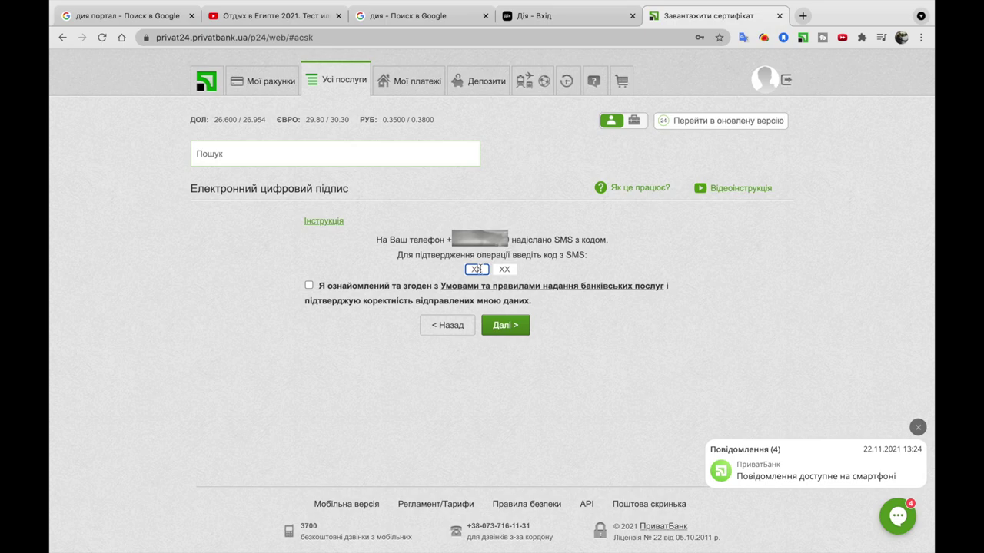
left_click(310, 286)
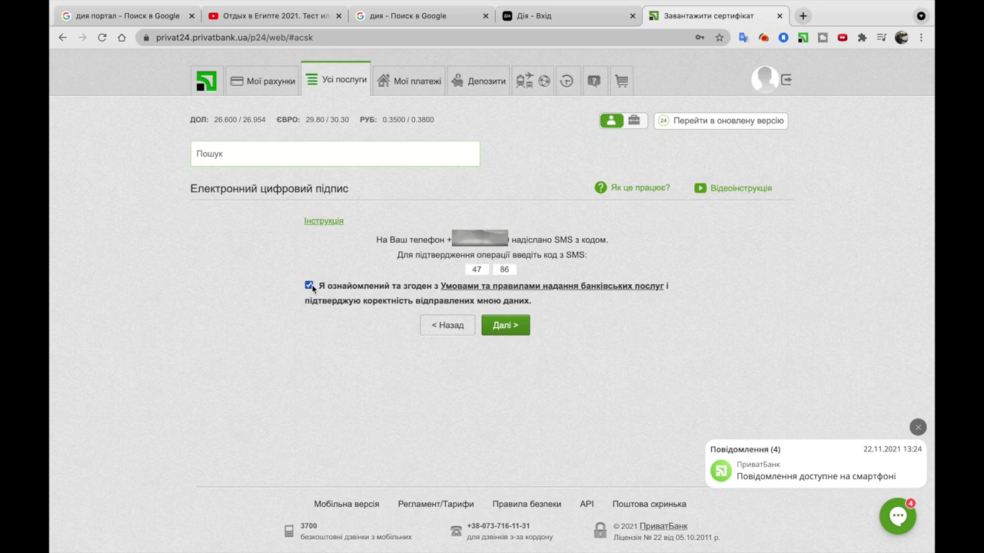
left_click(496, 328)
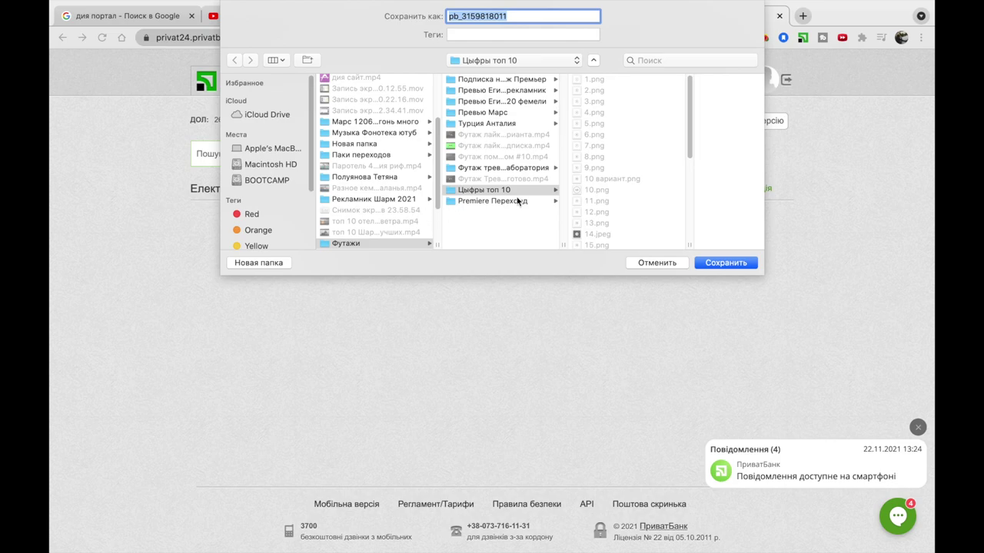
left_click(491, 61)
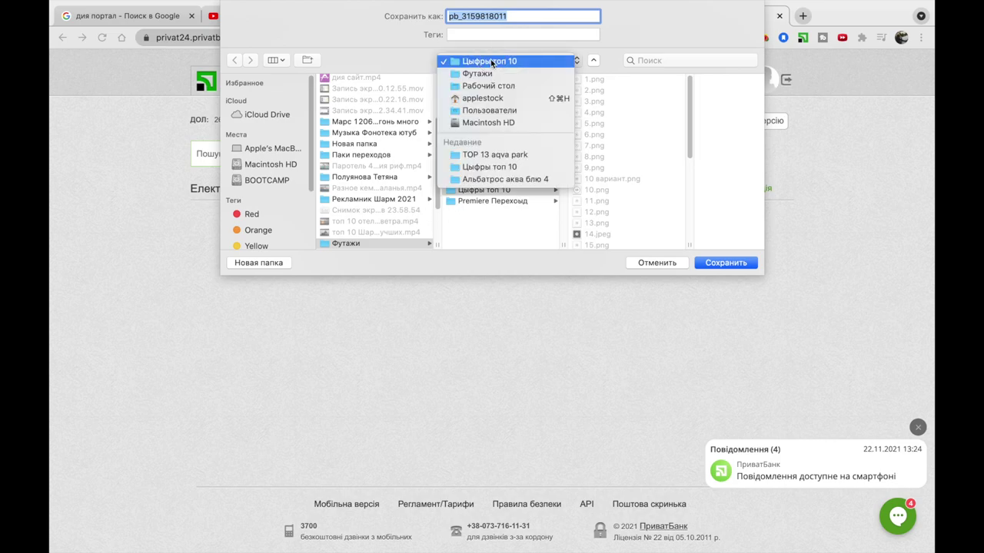
left_click(482, 87)
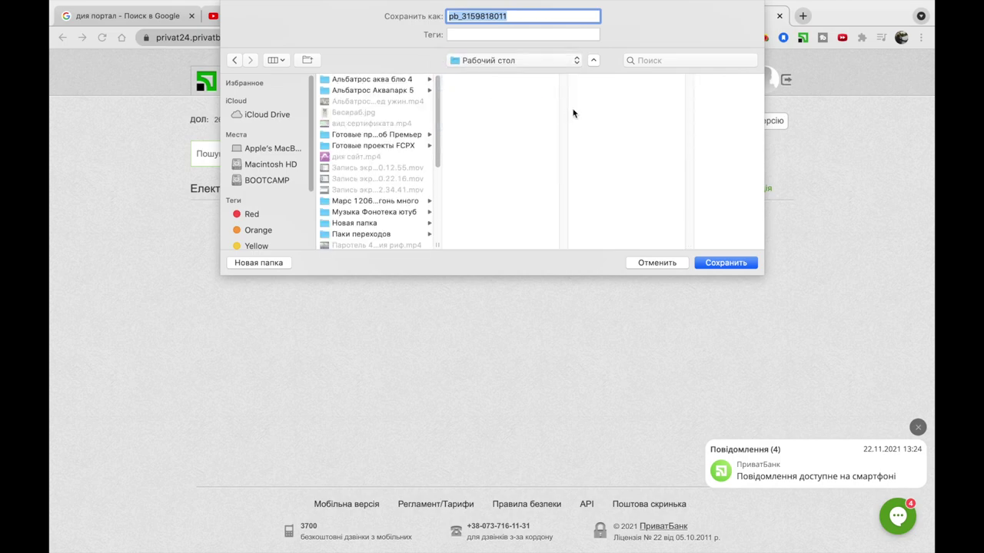
left_click(730, 262)
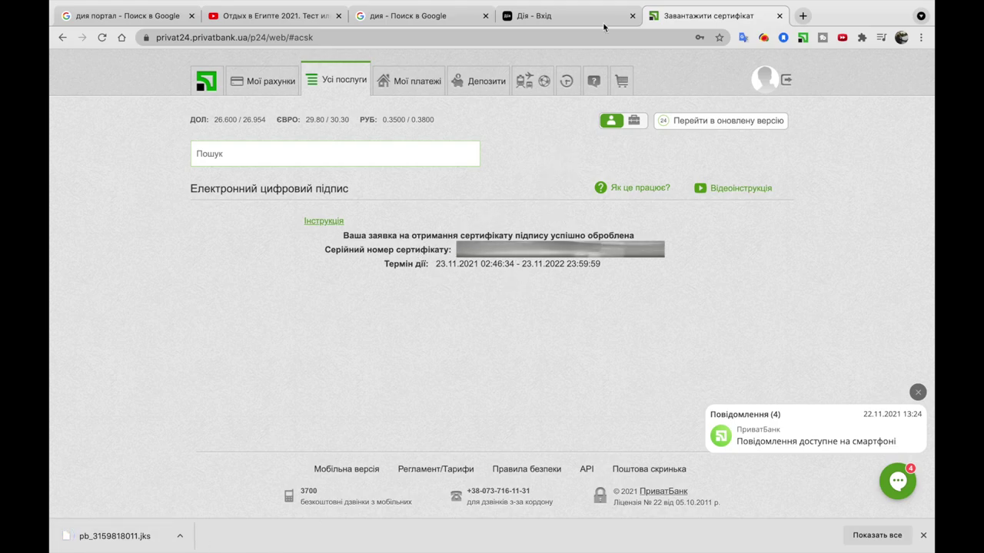
left_click(556, 21)
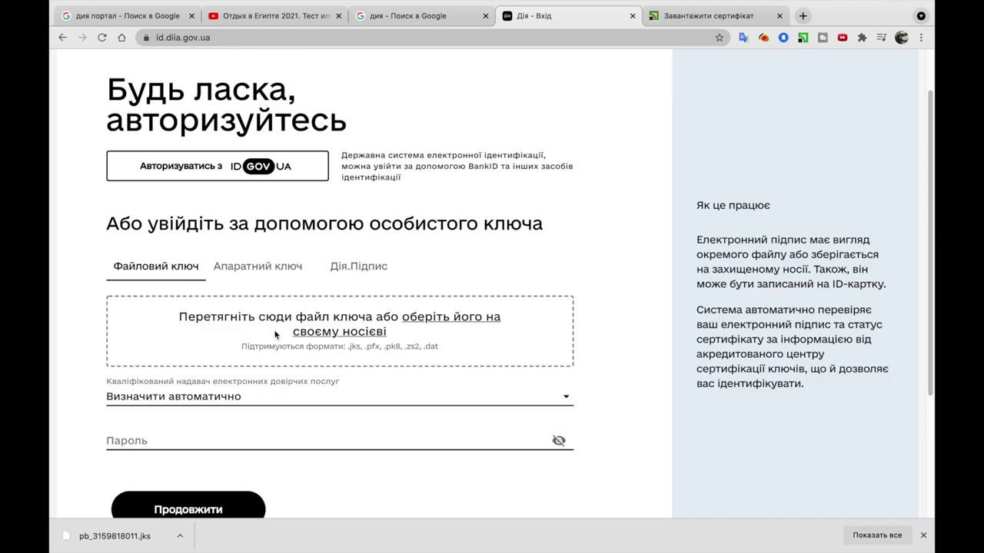
left_click(342, 339)
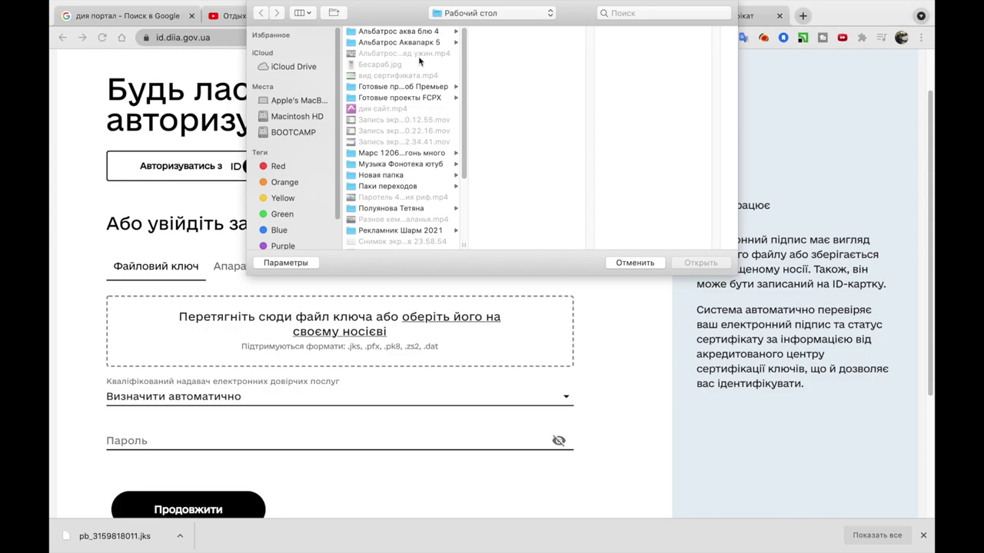
scroll(462, 188, "down", 3)
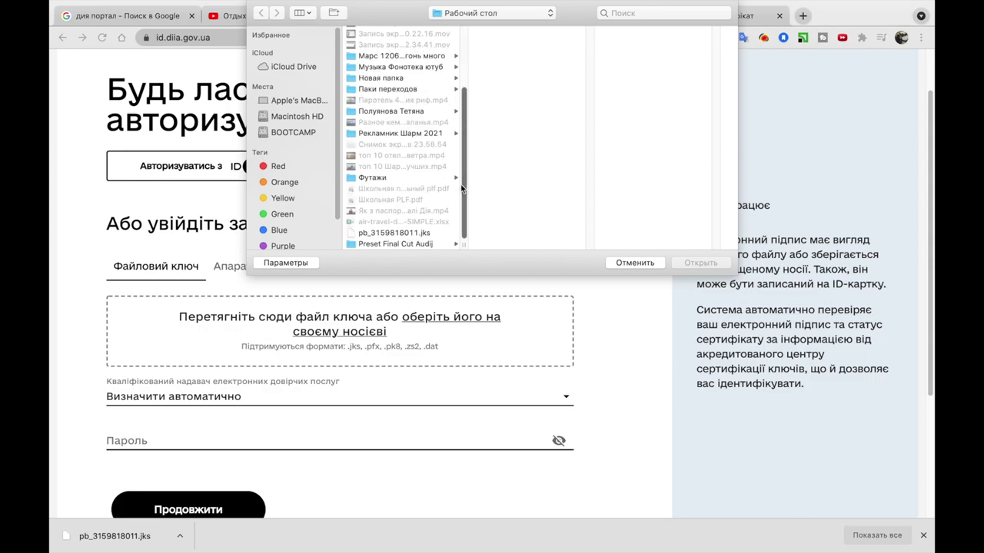
left_click(382, 233)
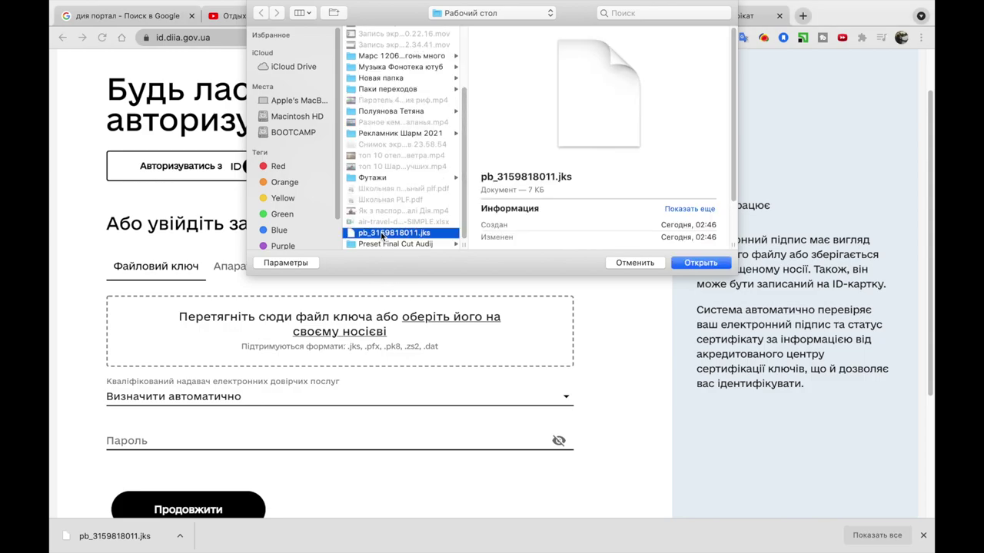
left_click(700, 266)
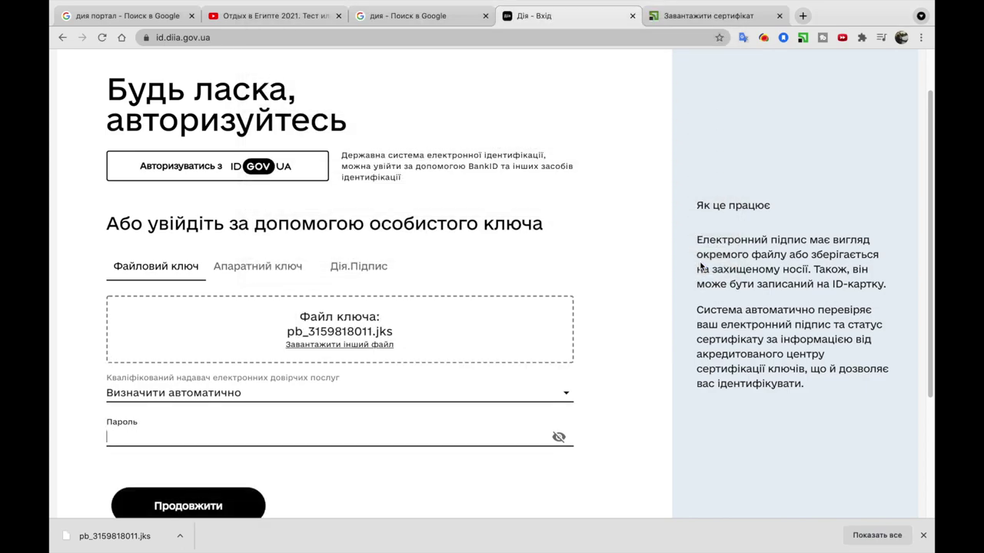
key("super+v")
left_click(158, 508)
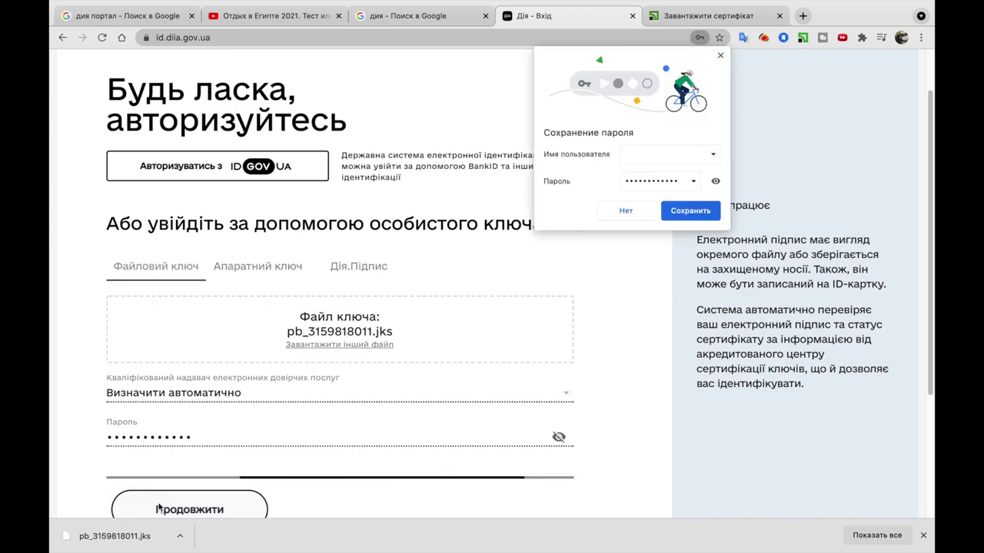
left_click(721, 54)
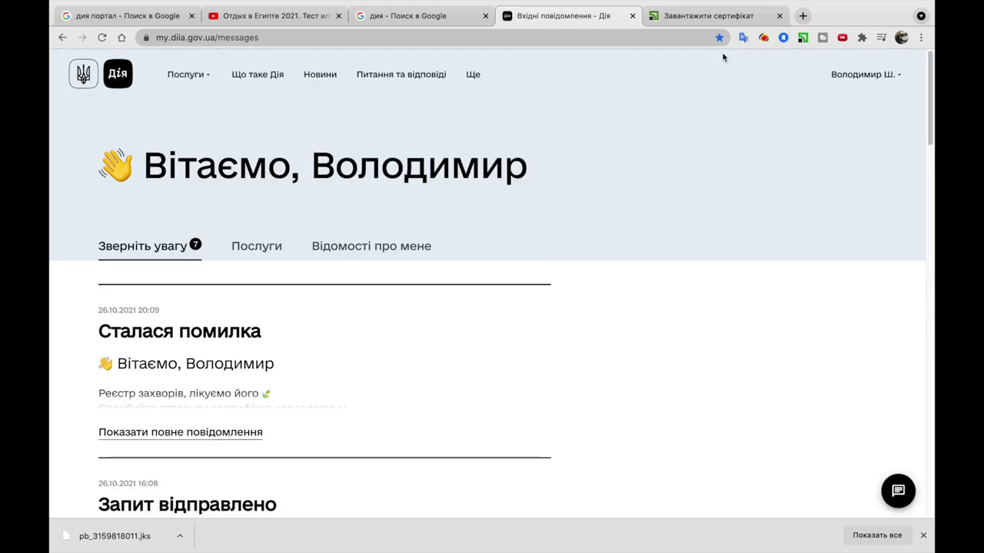
Open Diia's Послуги section and expand Усі послуги down to the COVID-сертифікат entry
left_click(922, 535)
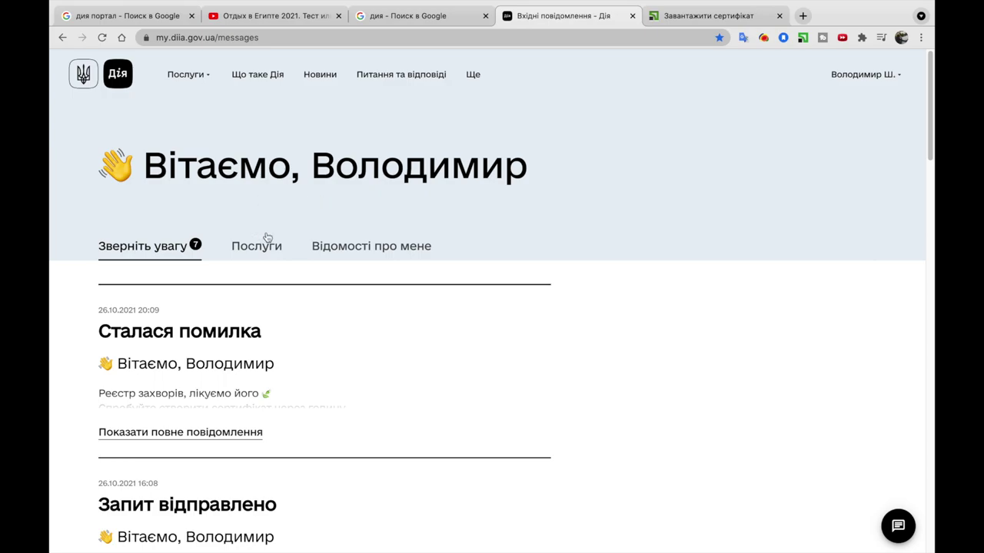
left_click(255, 254)
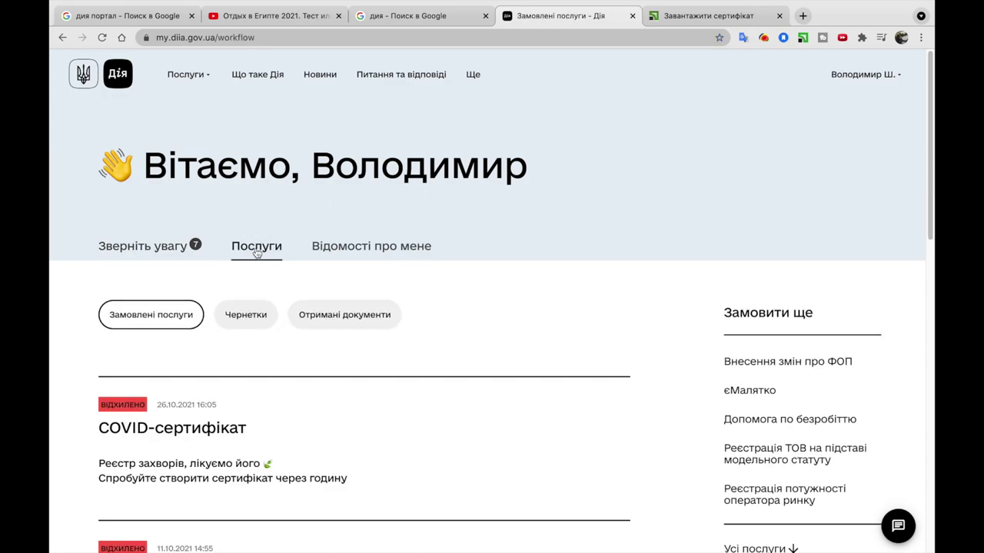
scroll(434, 359, "down", 2)
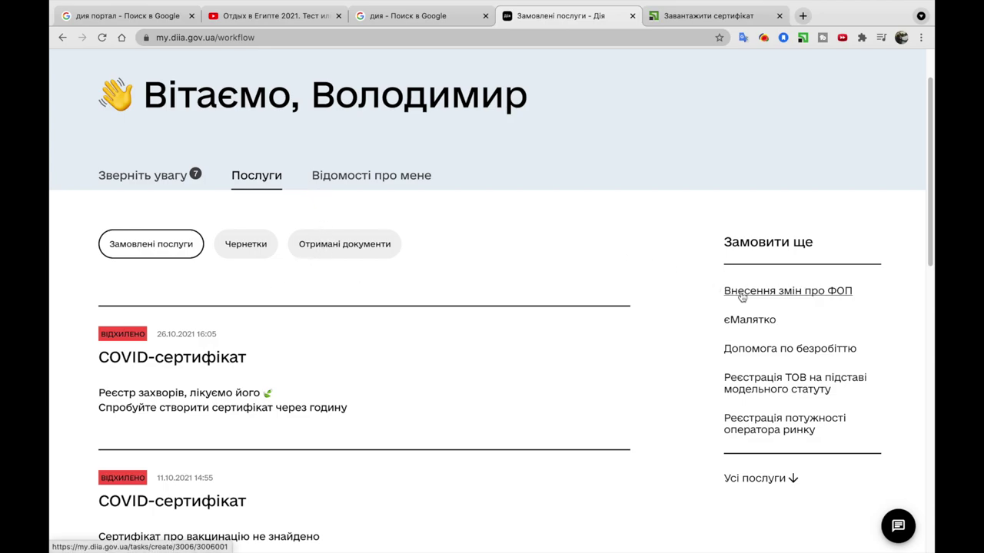
left_click(759, 479)
scroll(765, 482, "down", 15)
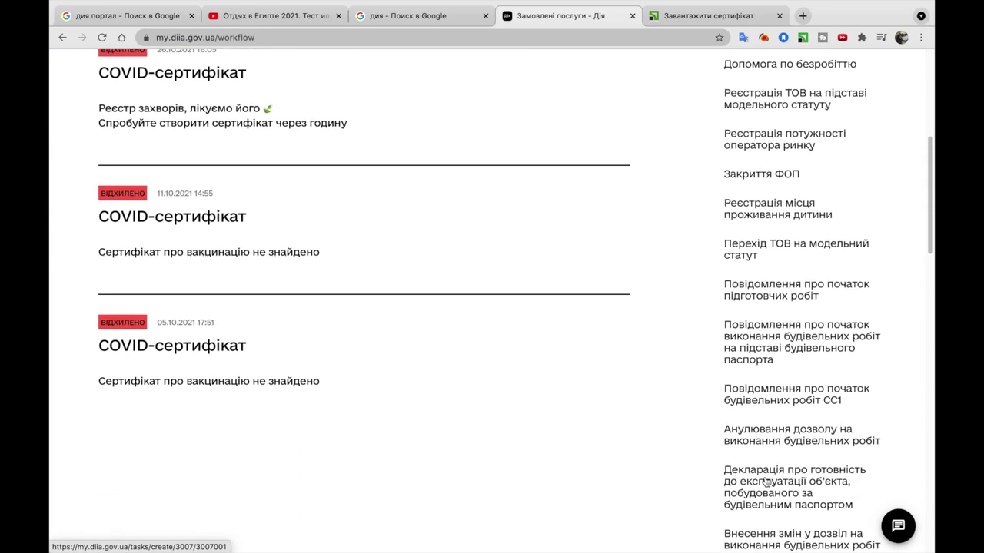
scroll(764, 480, "up", 5)
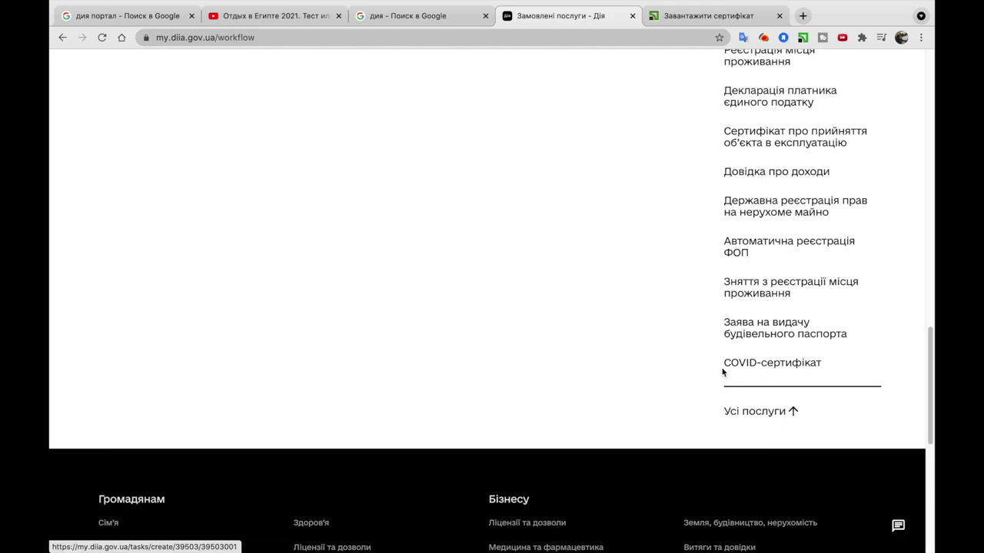
Start a COVID-сертифікат application, review the applicant details and continue to the consent step
left_click(752, 368)
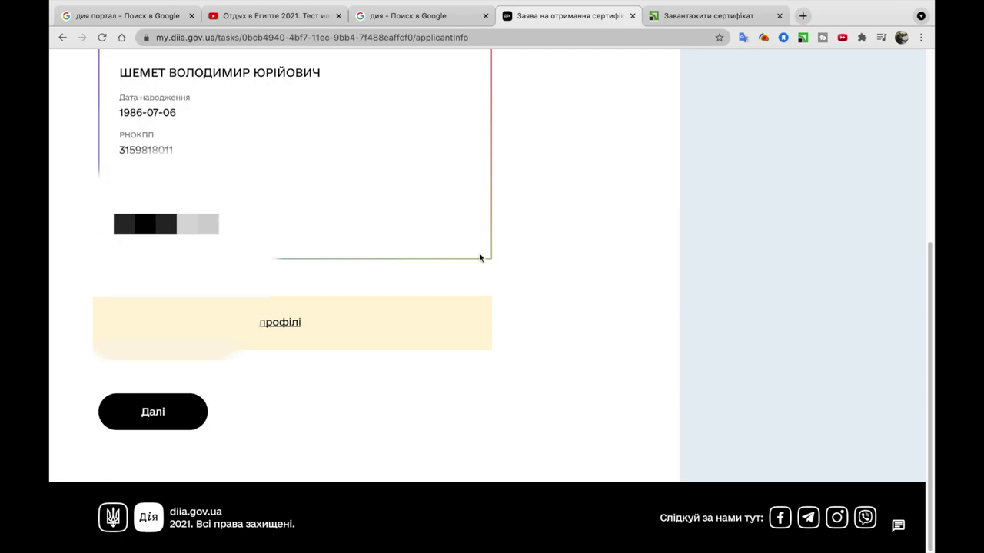
scroll(479, 258, "up", 1)
scroll(479, 258, "up", 1)
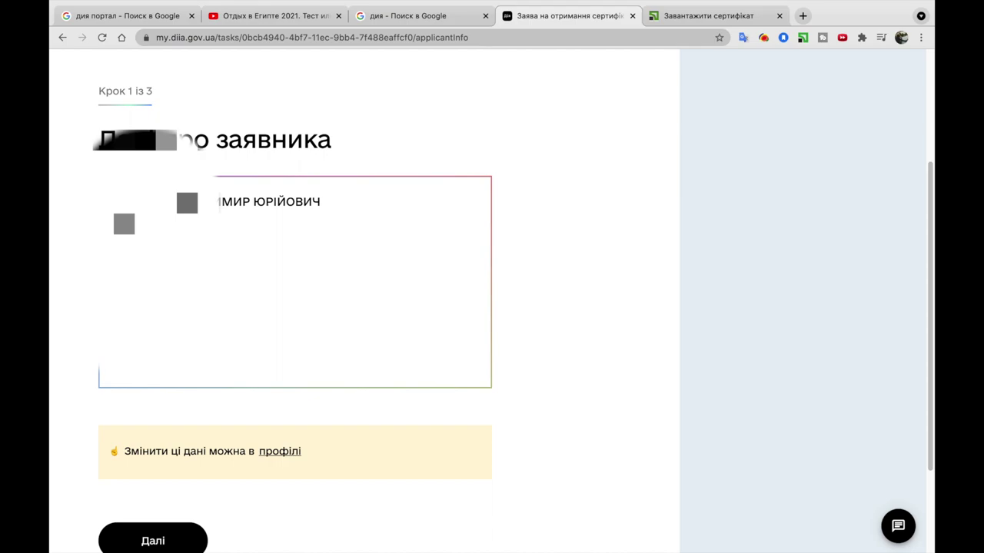
scroll(285, 458, "down", 2)
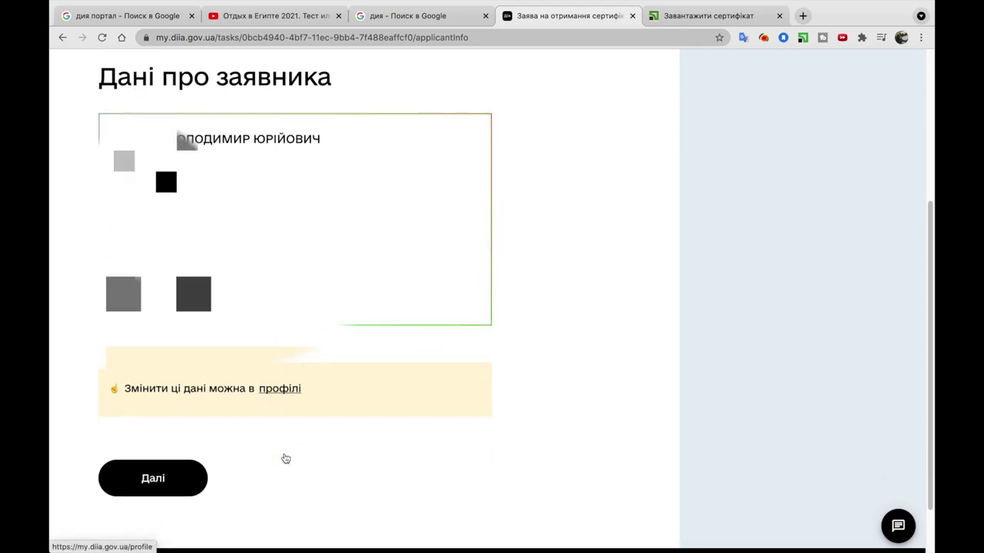
scroll(285, 458, "down", 1)
left_click(181, 452)
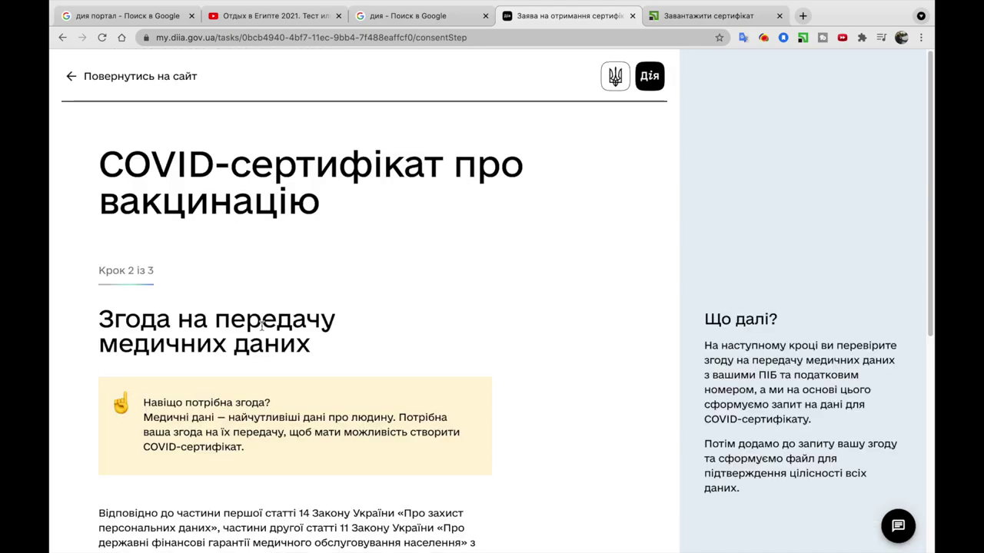
Agree to the medical data transfer consent and continue to the review step
scroll(262, 327, "down", 5)
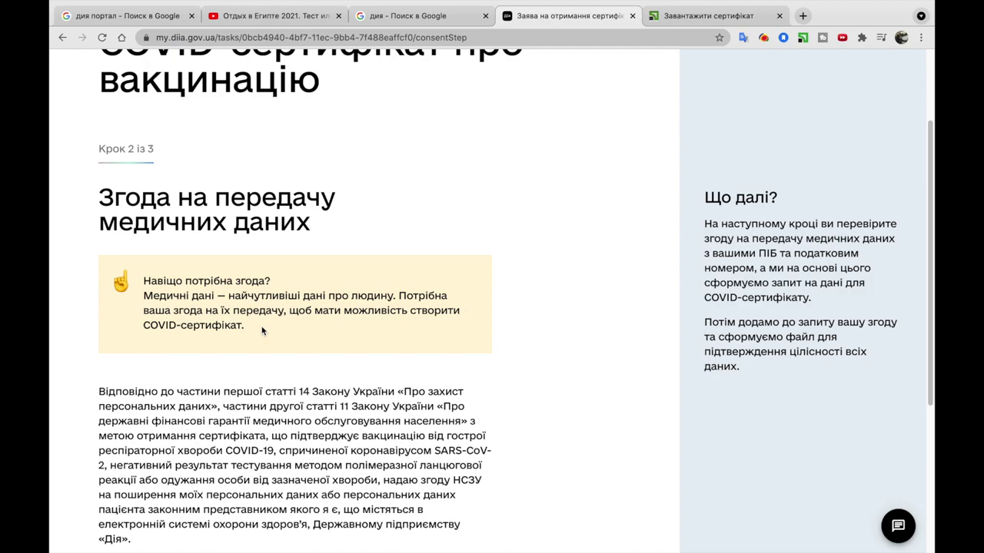
scroll(262, 329, "down", 1)
left_click(105, 353)
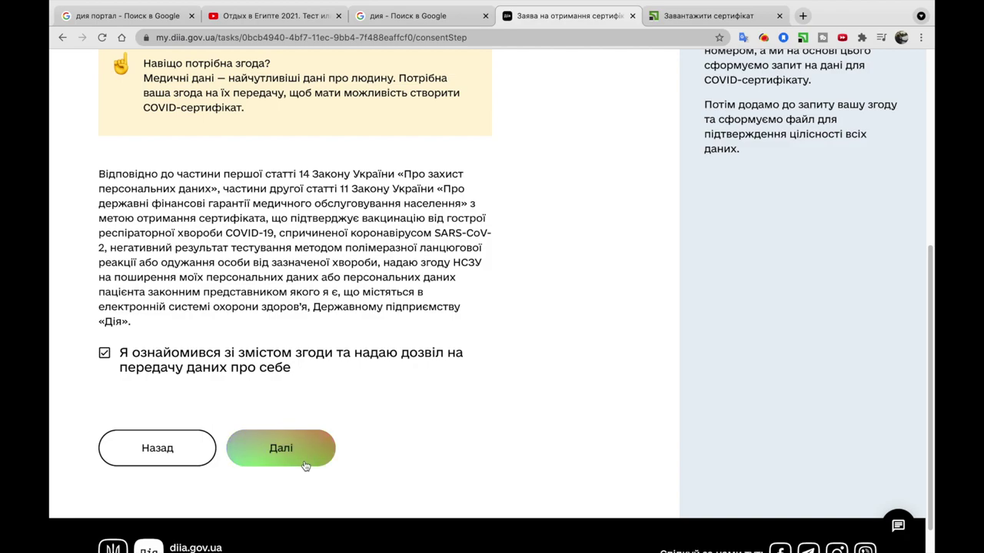
left_click(115, 361)
left_click(115, 361)
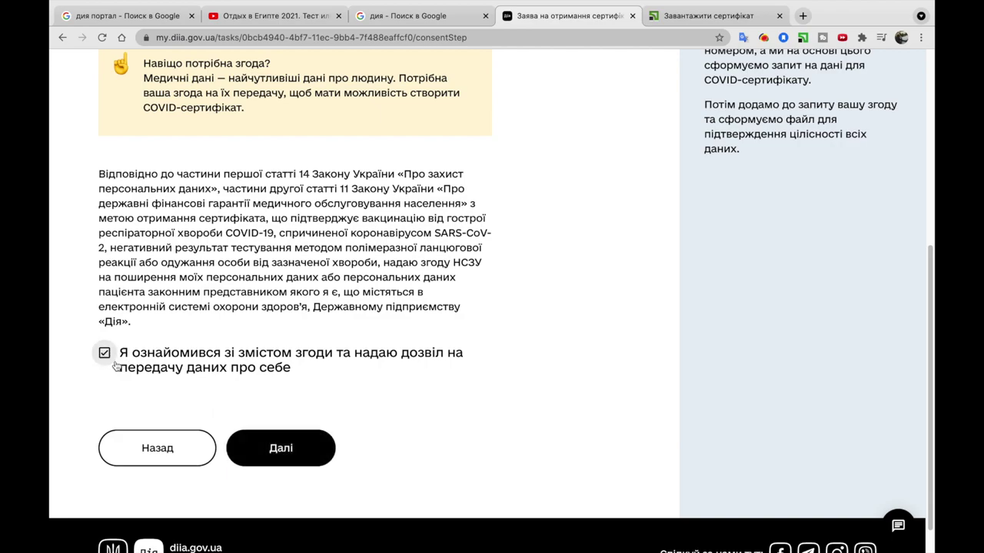
left_click(273, 454)
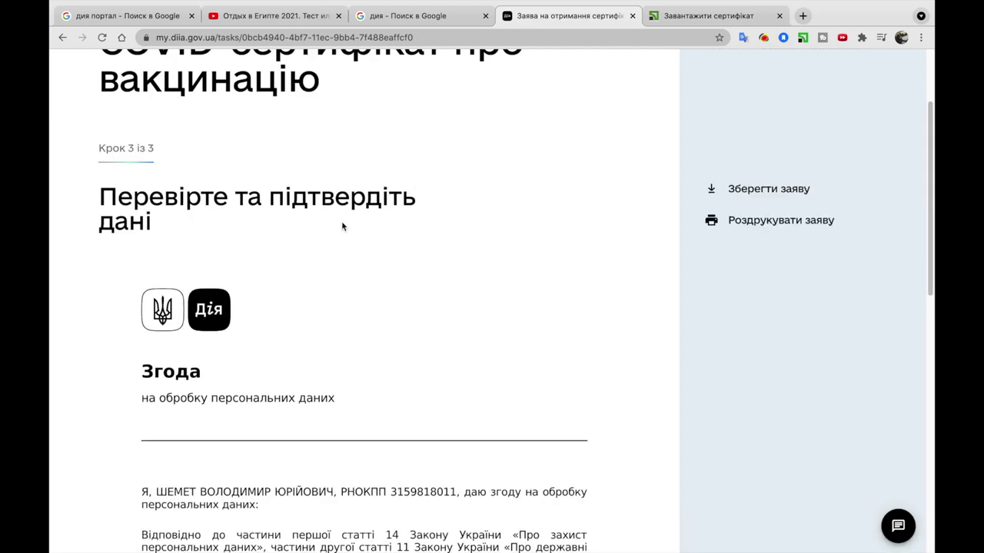
Review the COVID certificate request and submit it with Готово
scroll(225, 352, "down", 10)
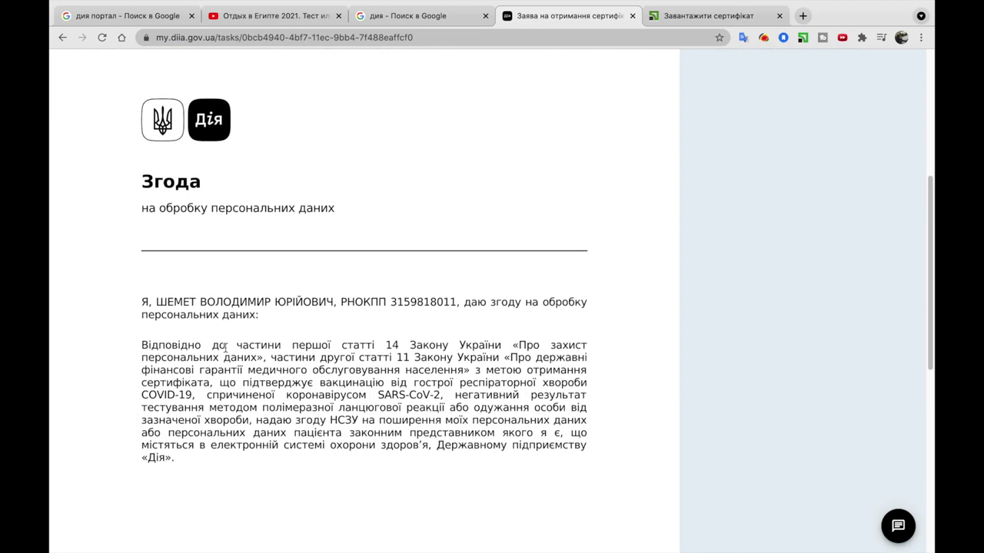
scroll(225, 352, "down", 3)
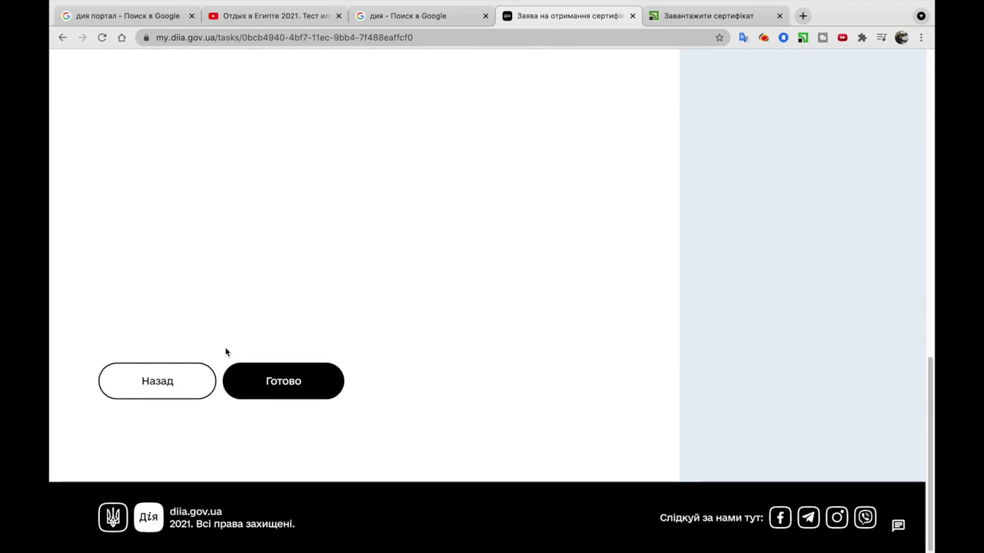
left_click(290, 385)
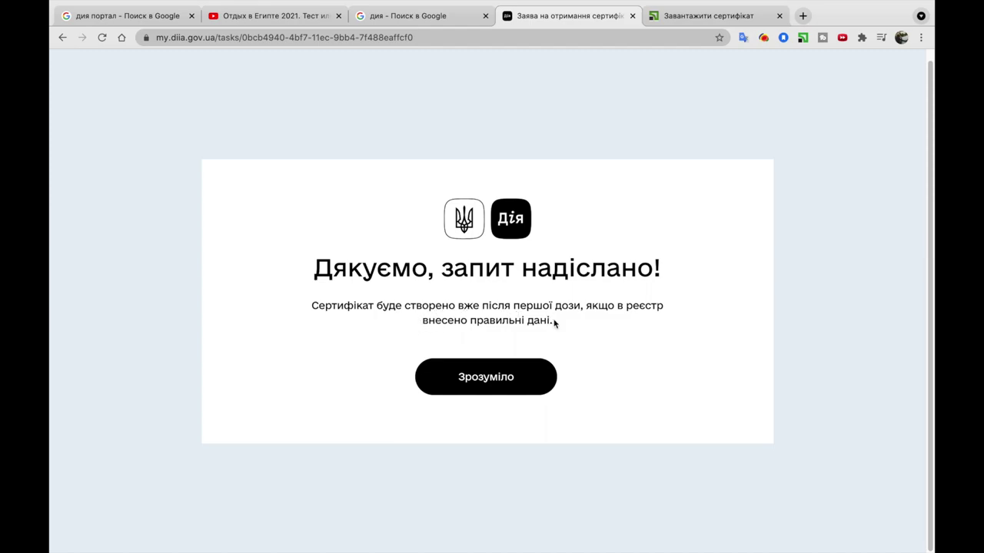
Acknowledge the confirmation and view Отримані документи, listing the certificate dated 23.11.2021
left_click(502, 380)
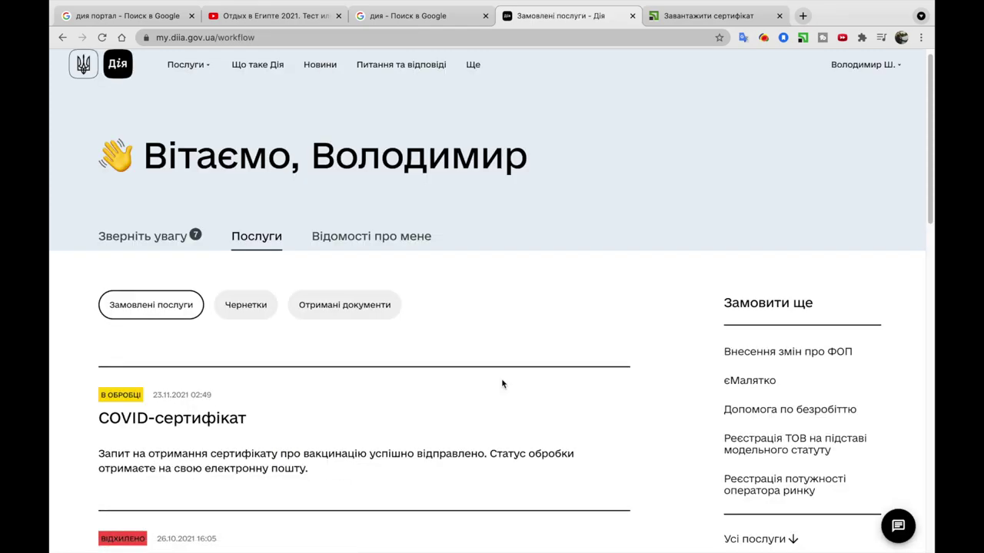
scroll(307, 385, "down", 2)
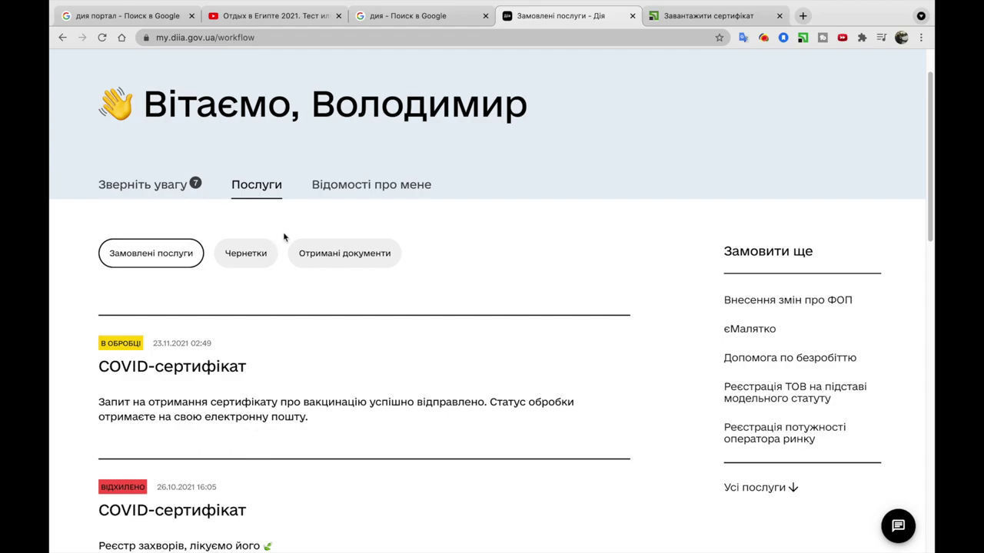
left_click(325, 262)
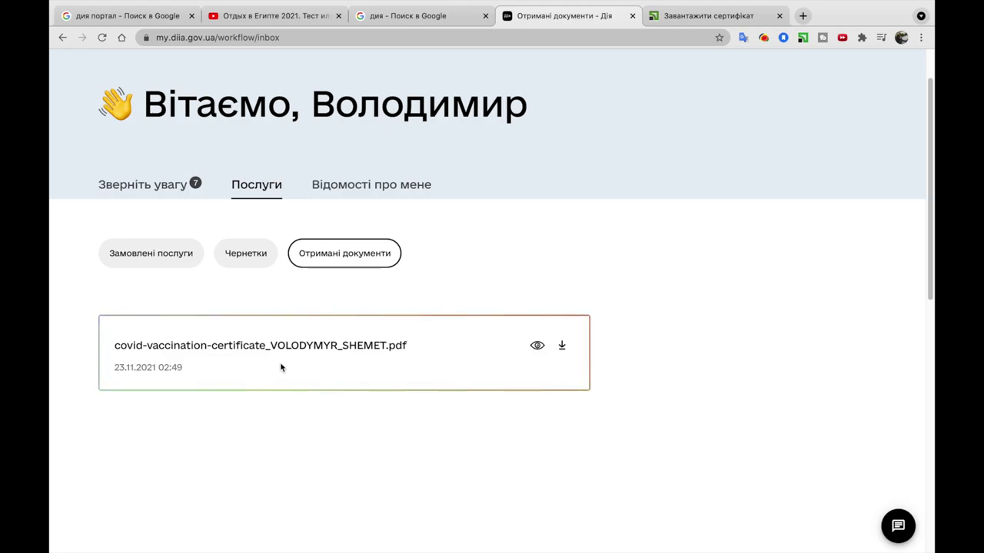
left_click(538, 348)
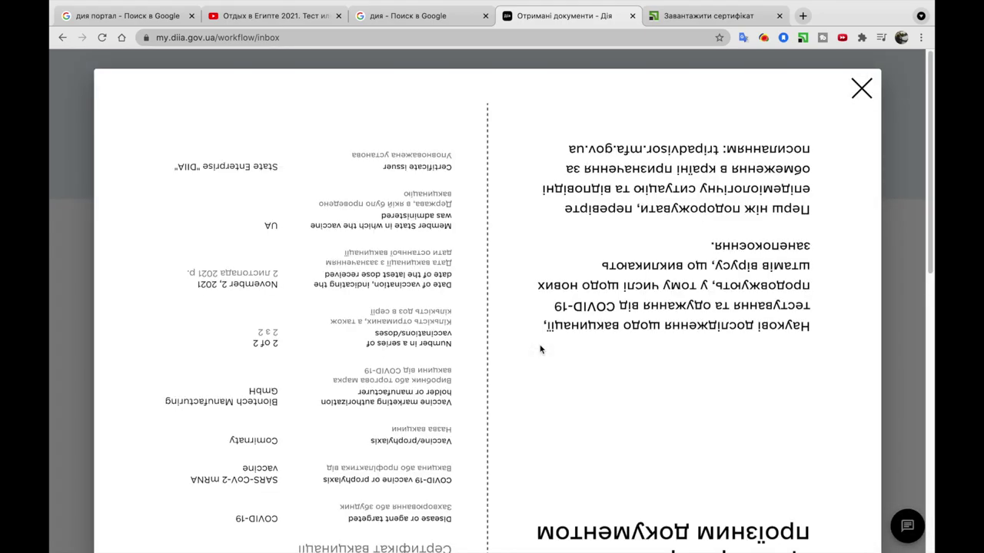
scroll(540, 350, "down", 10)
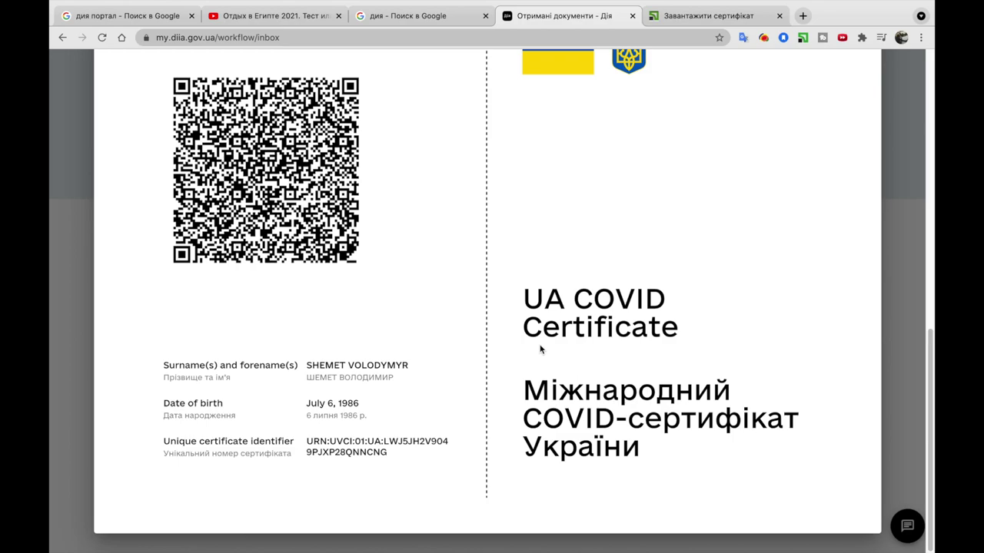
scroll(540, 349, "up", 6)
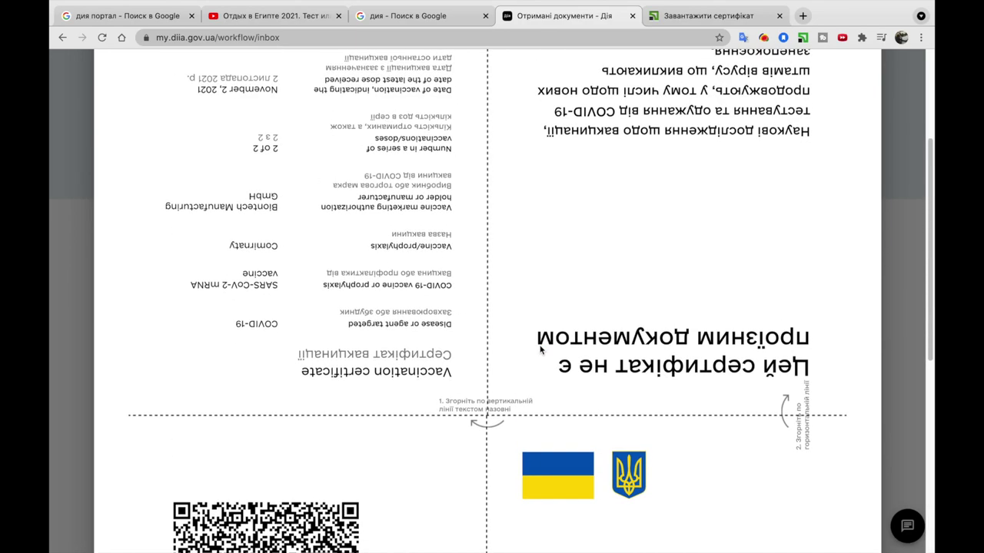
scroll(540, 349, "up", 5)
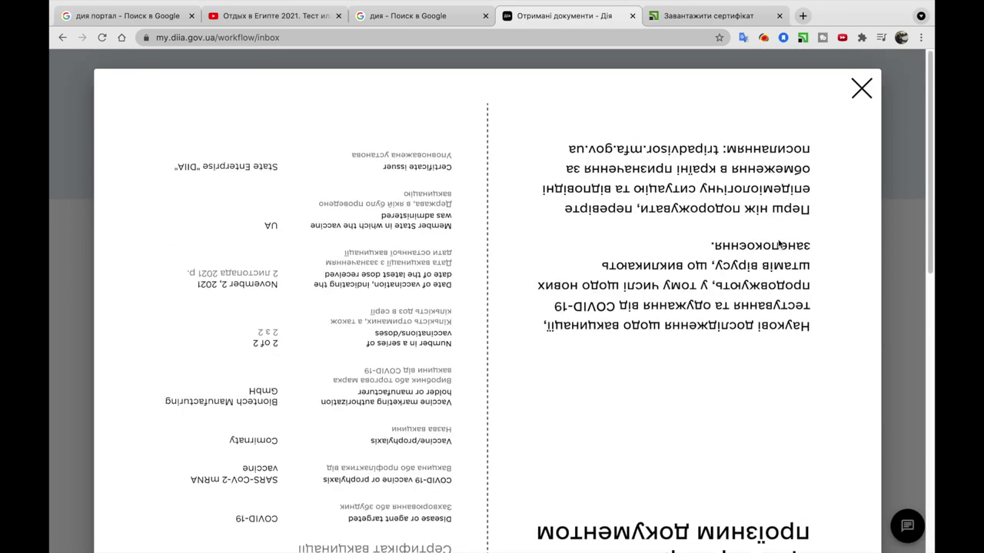
left_click(860, 84)
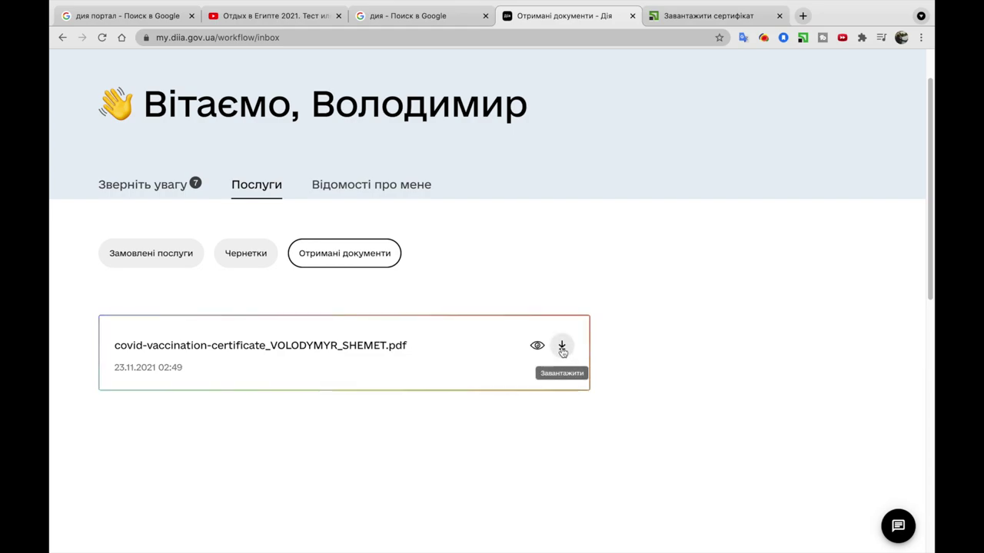
Download the vaccination certificate PDF and save it to Рабочий стол
left_click(562, 348)
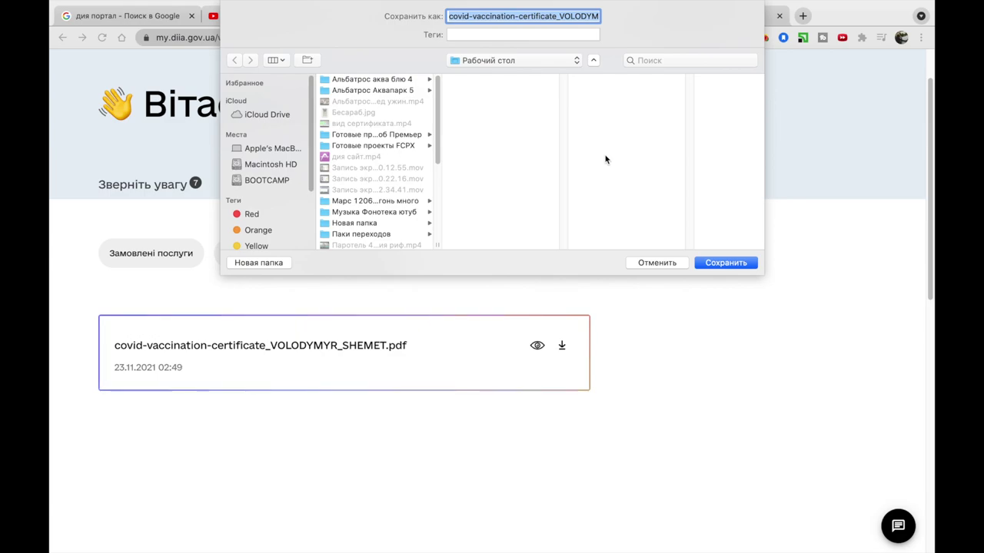
left_click(727, 262)
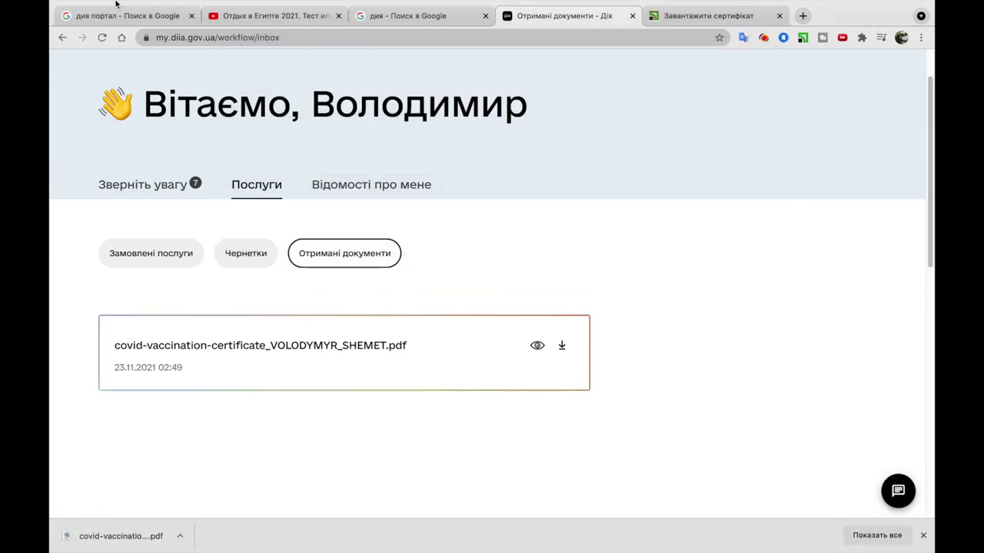
Exit Chrome fullscreen, minimise it, and open the desktop certificate PDF in Preview
mouse_move(117, 4)
left_click(85, 33)
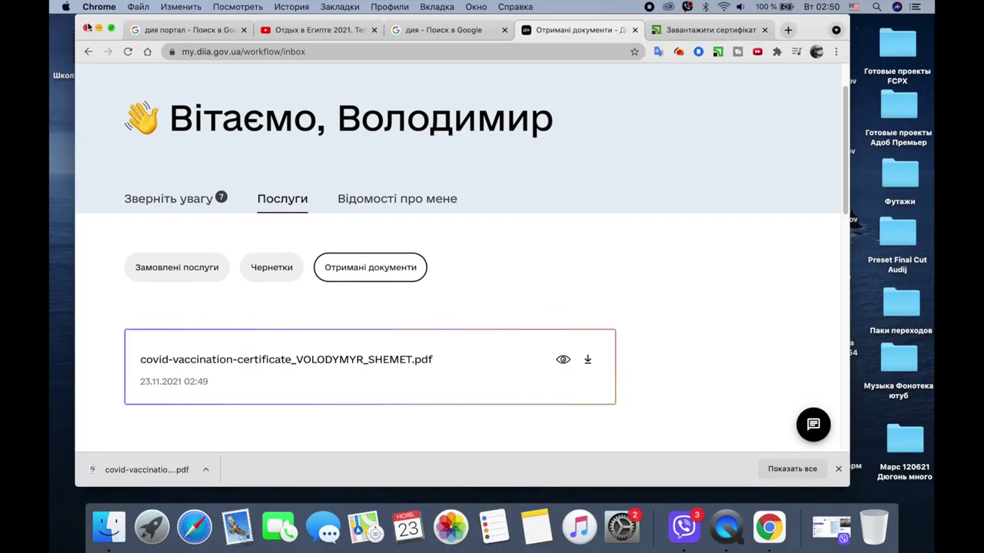
left_click(98, 29)
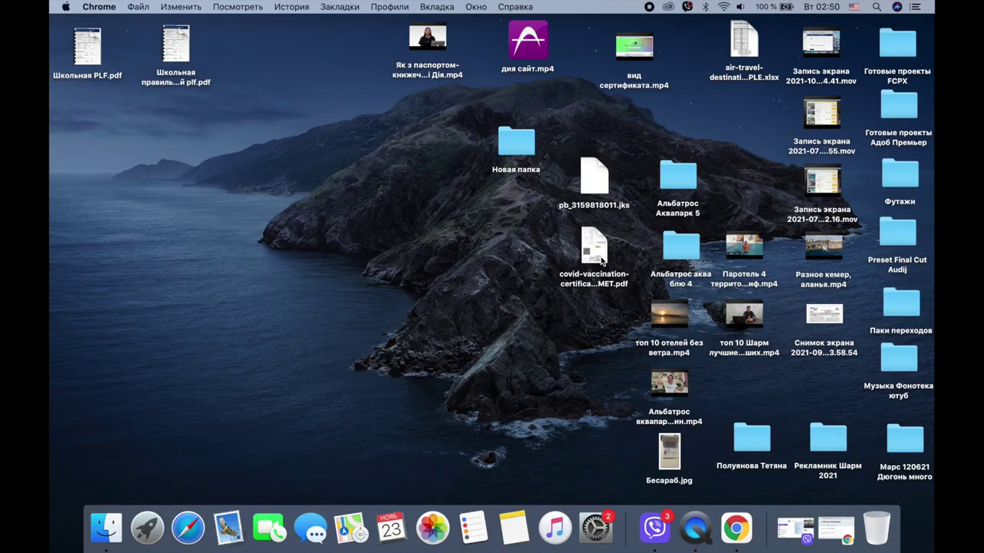
left_click_drag(602, 259, 293, 269)
double_click(293, 269)
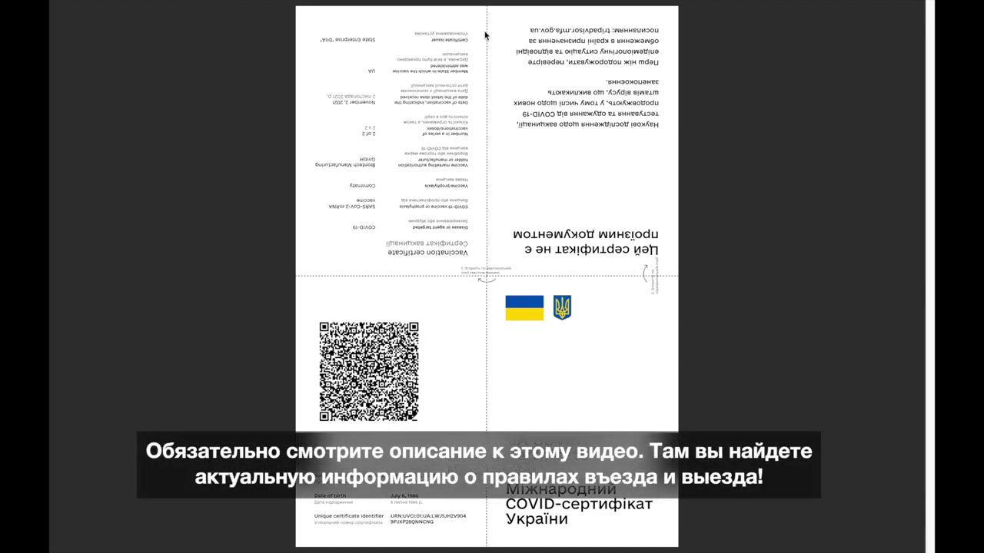
mouse_move(248, 5)
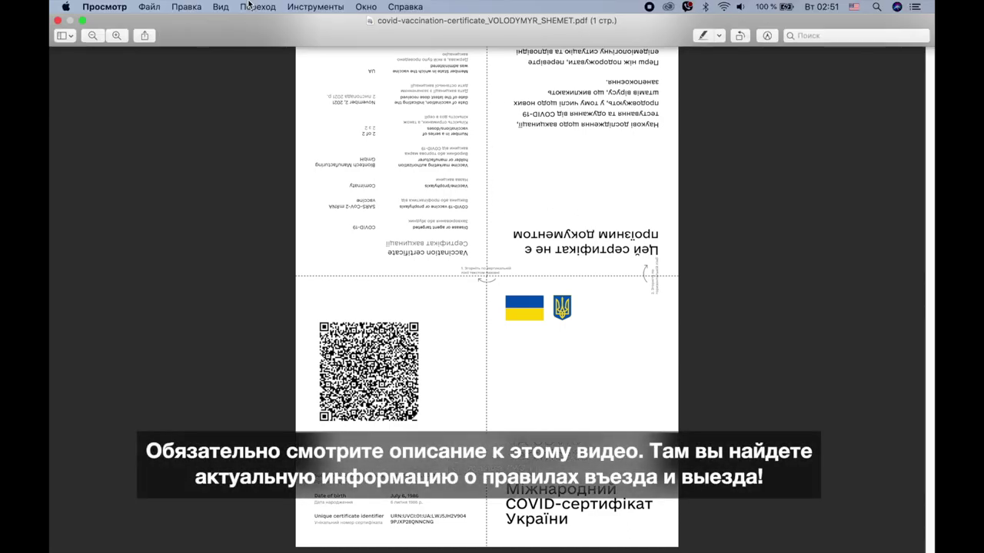